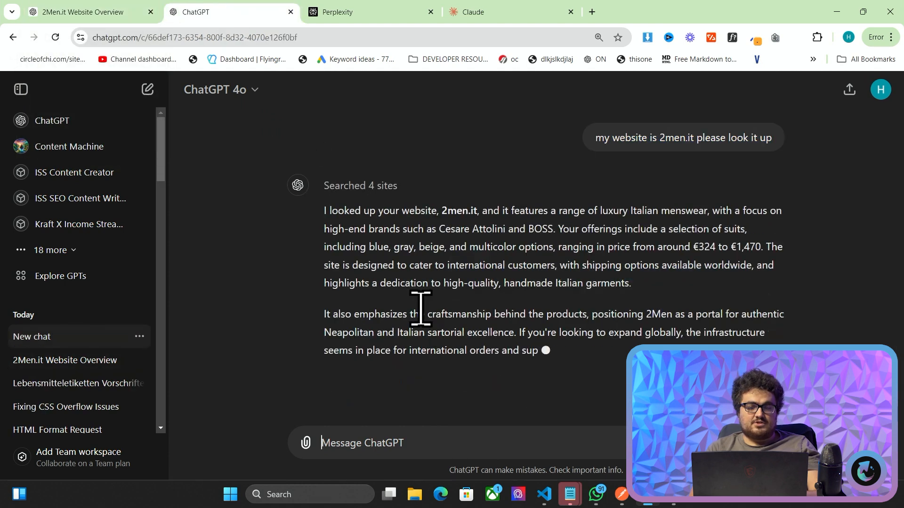
Step: Send a follow-up prompt asking for more small page ideas, like the Italian suit calculator, that could bring traffic to the site
click(468, 440)
key(ctrl+v)
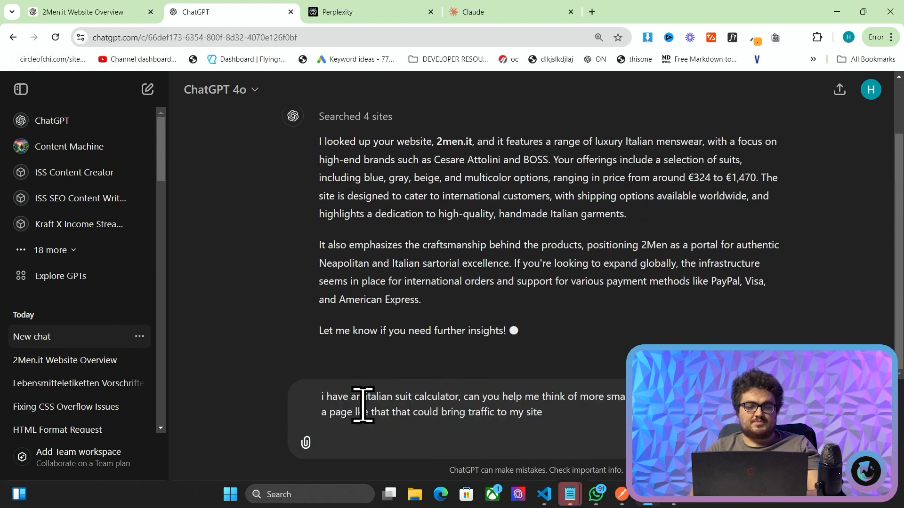
key(BackSpace)
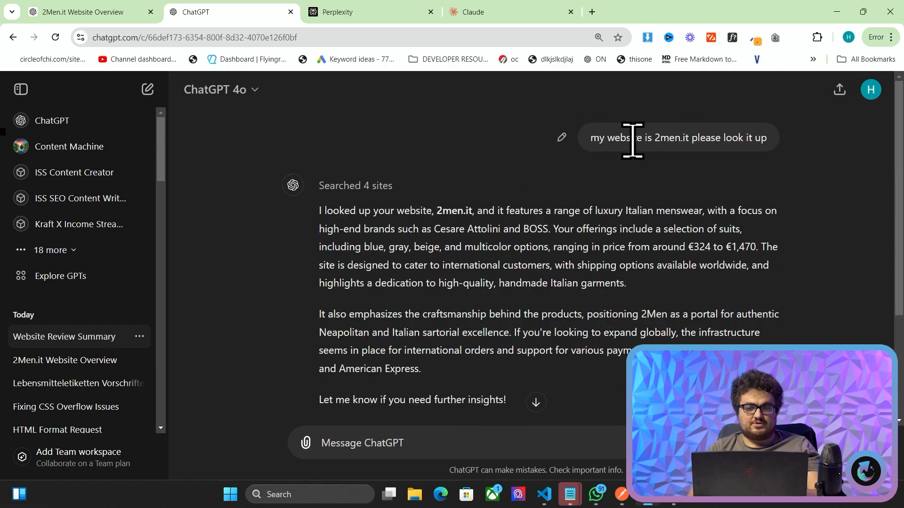
Step: Copy the first prompt, "my website is 2men.it please look it up", and submit it in Perplexity
triple_click(632, 140)
key(ctrl+c)
click(379, 14)
click(355, 238)
key(ctrl+v)
key(Return)
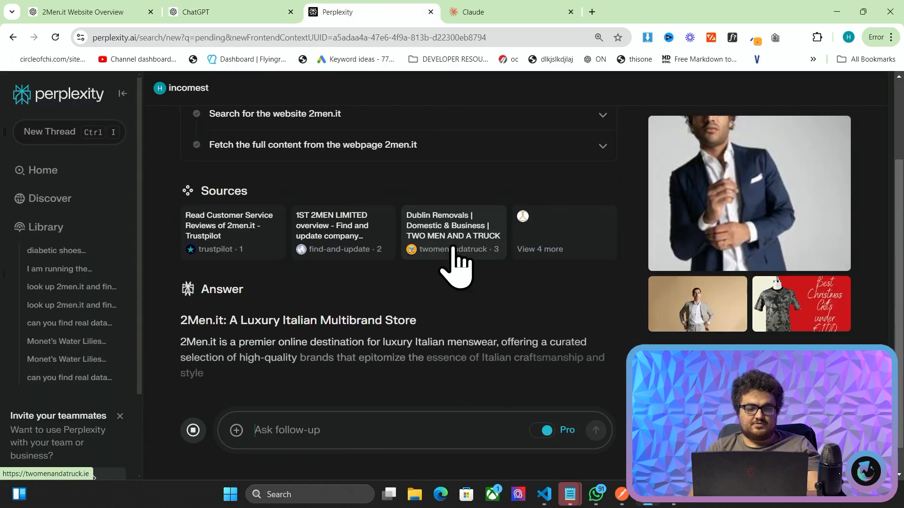
Step: Draft a follow-up asking for more small page ideas, like the Italian suit calculator, that could bring traffic to the site
click(353, 427)
text(i have an italian suit calculator, can you help me think of more small ideas that i could stick on a page lke that that could bring traffic to my site)
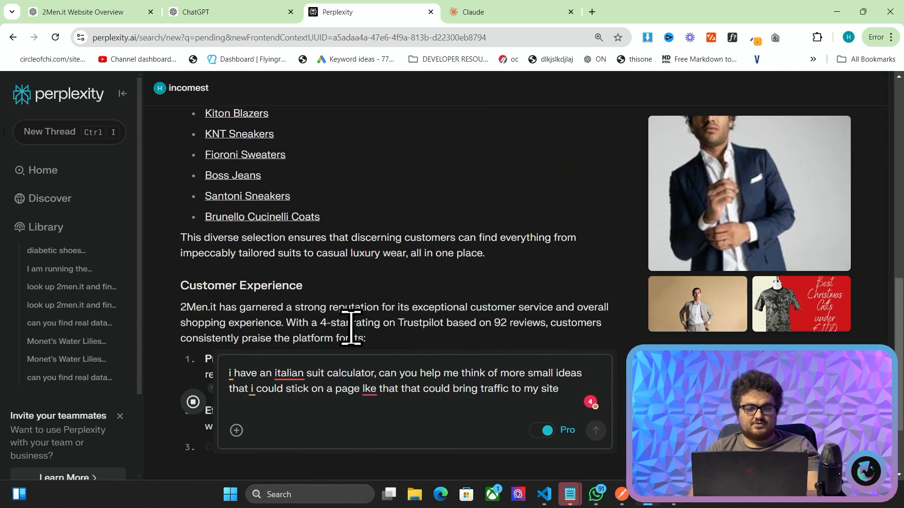
Step: Switch to ChatGPT, review its suggested page ideas and highlight the Fabric Comparator idea
click(252, 14)
scroll(383, 253, down, 2)
scroll(387, 238, down, 3)
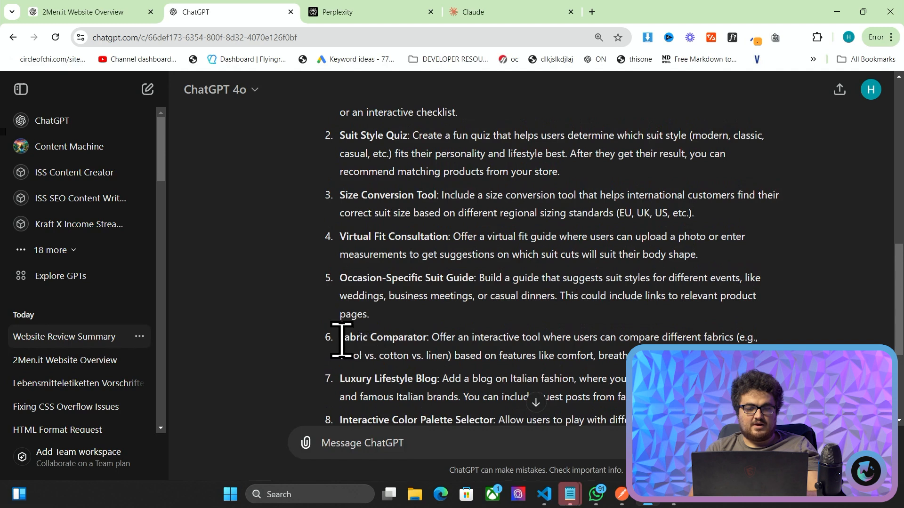
drag(340, 340, 614, 356)
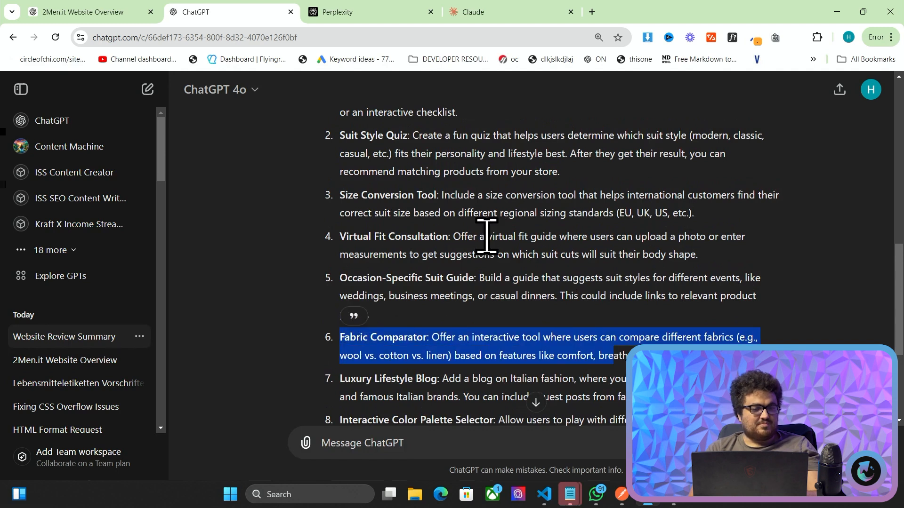
Step: Return to Perplexity and submit the drafted follow-up question about suit calculator page ideas
click(362, 13)
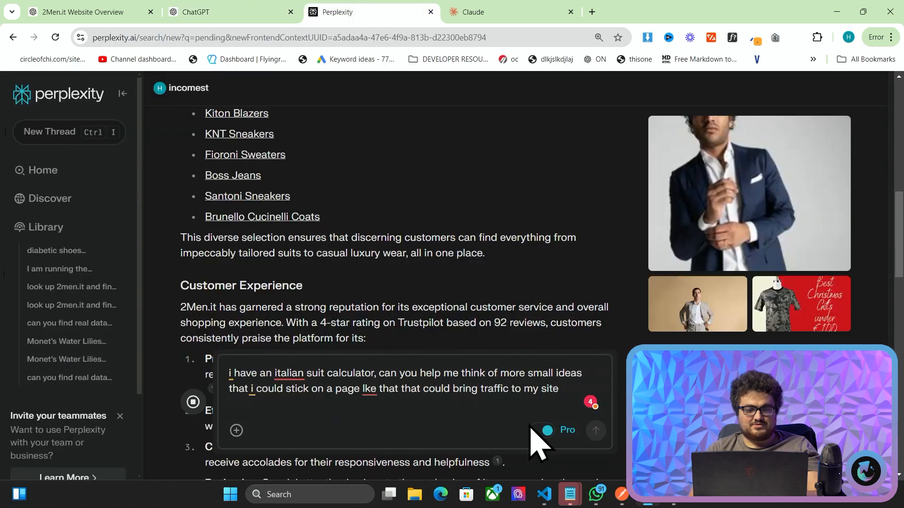
key(Return)
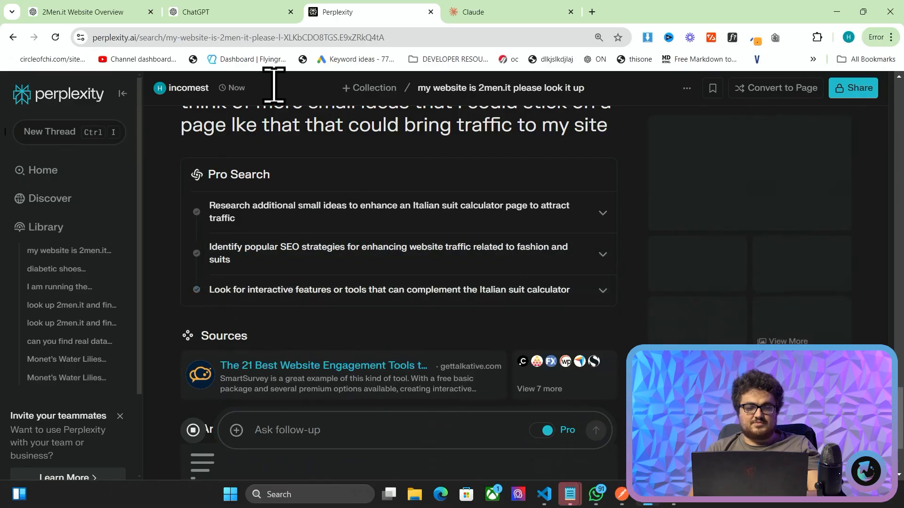
Step: Check the ChatGPT ideas again, then examine Perplexity's list of tools and features suggested for the suit calculator page
click(273, 14)
right_click(363, 12)
click(332, 37)
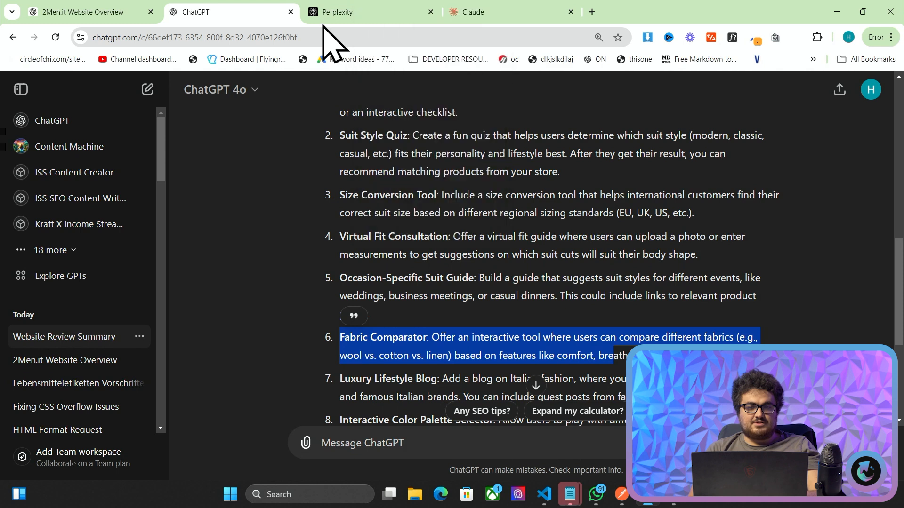
click(329, 14)
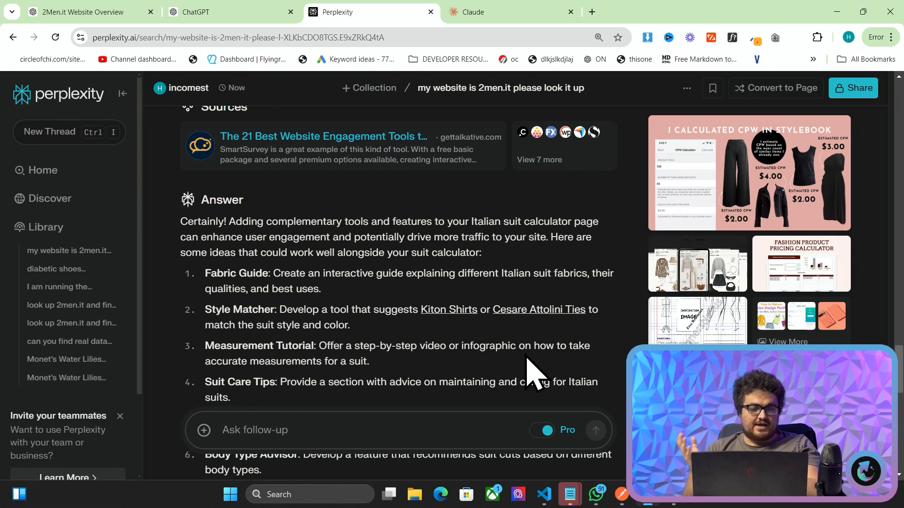
scroll(484, 329, down, 1)
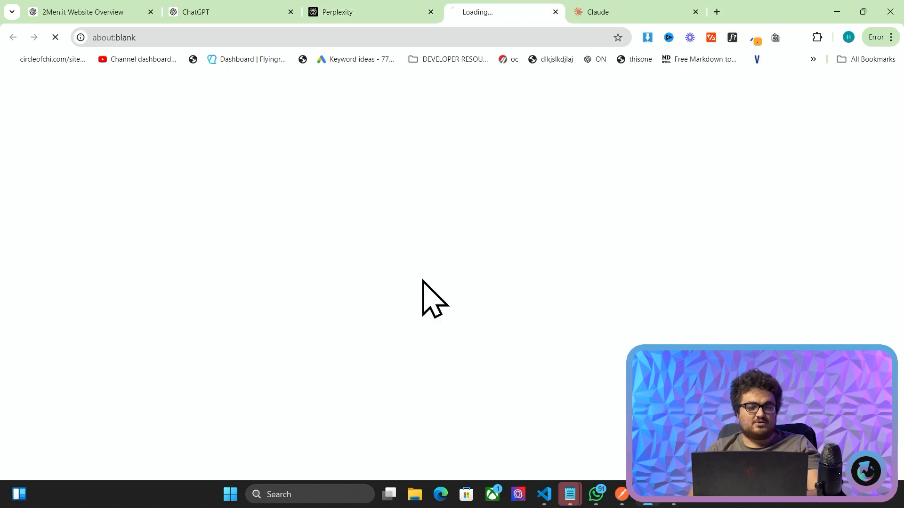
scroll(272, 309, down, 1)
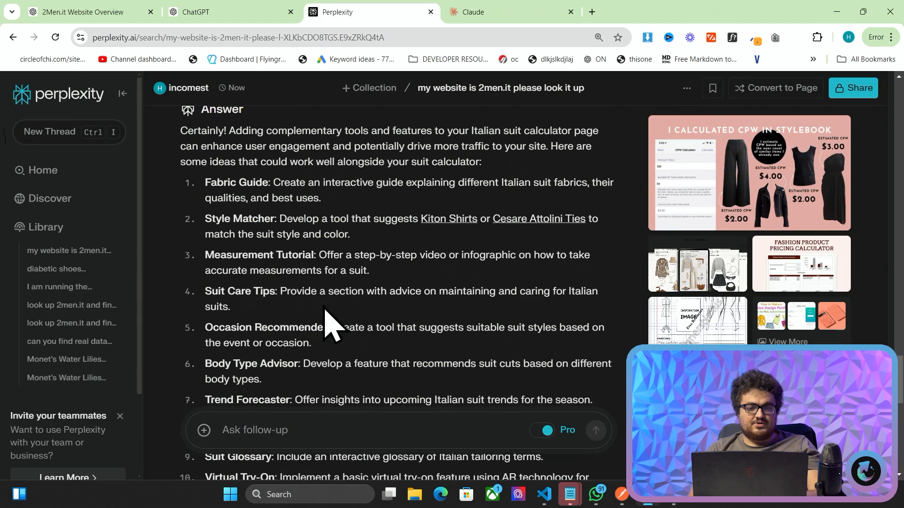
drag(401, 267, 196, 258)
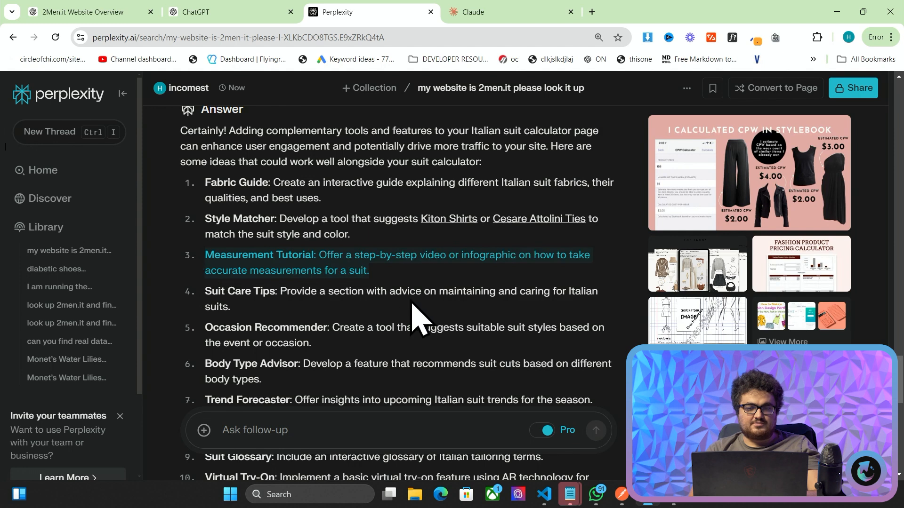
click(408, 270)
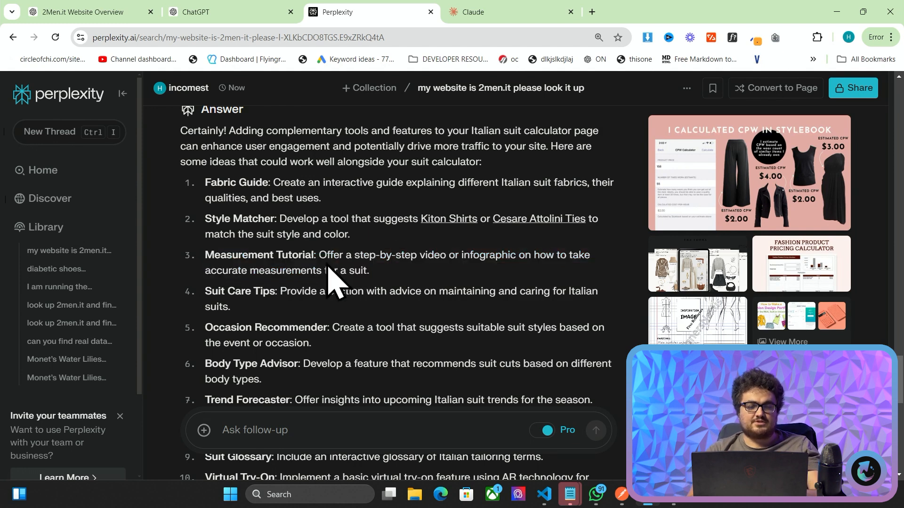
scroll(332, 277, down, 1)
scroll(304, 295, up, 1)
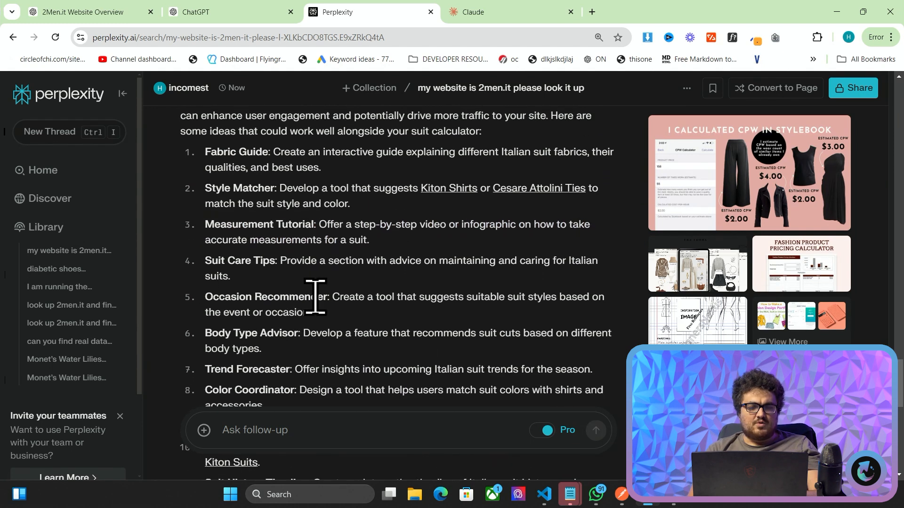
Step: Copy the Fabric Guide idea into a new Claude prompt and remove its list numbering
triple_click(255, 151)
key(ctrl+c)
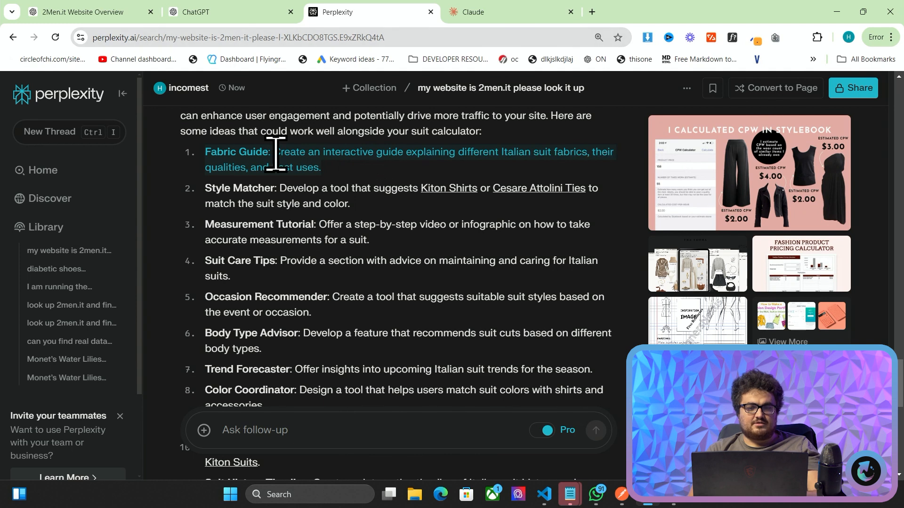
click(299, 151)
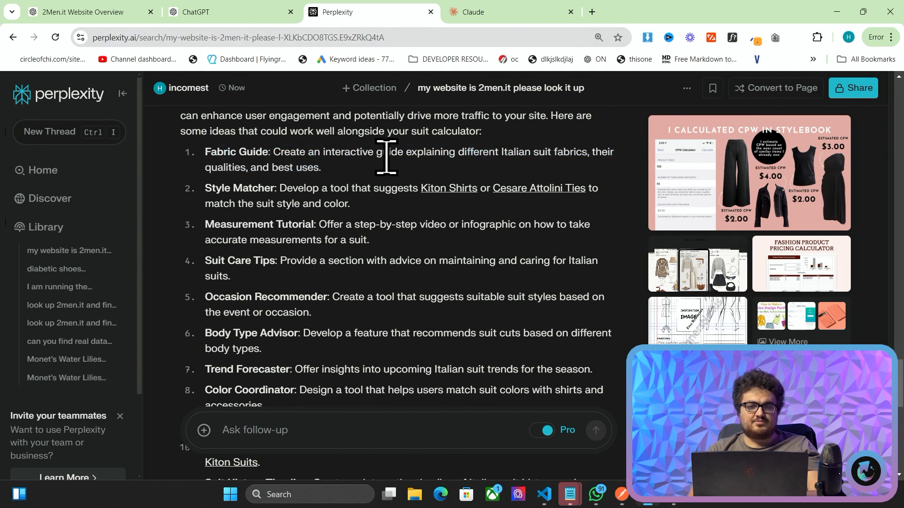
click(518, 12)
key(ctrl+v)
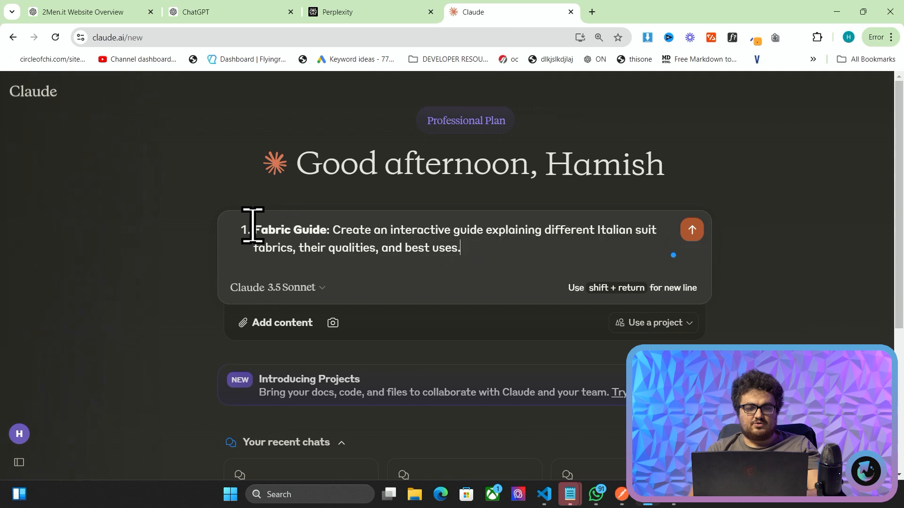
click(253, 226)
key(BackSpace)
Step: Request only HTML, <style> tags and some JavaScript, starting with <h2> not <html>, as a calculator or comparison tool rather than a guide page, and submit
click(485, 253)
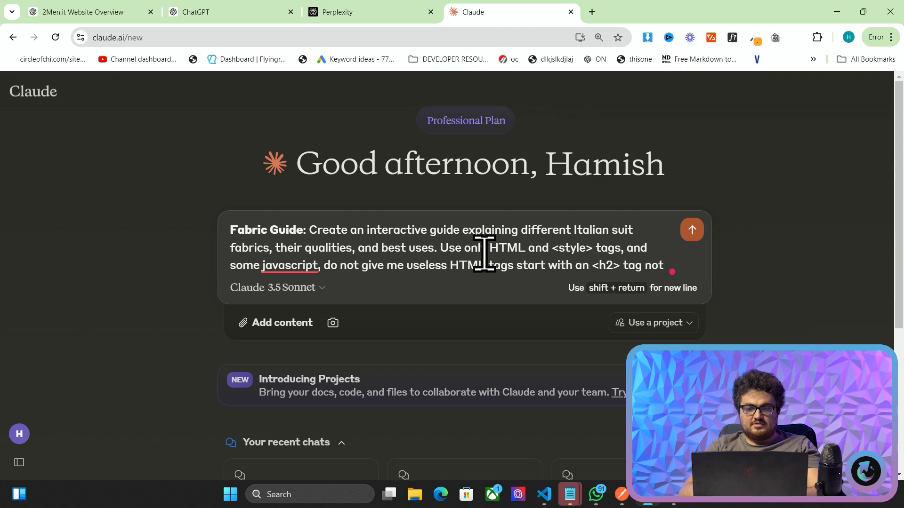
text(an <html> tag - also make it more of a calculator or compar)
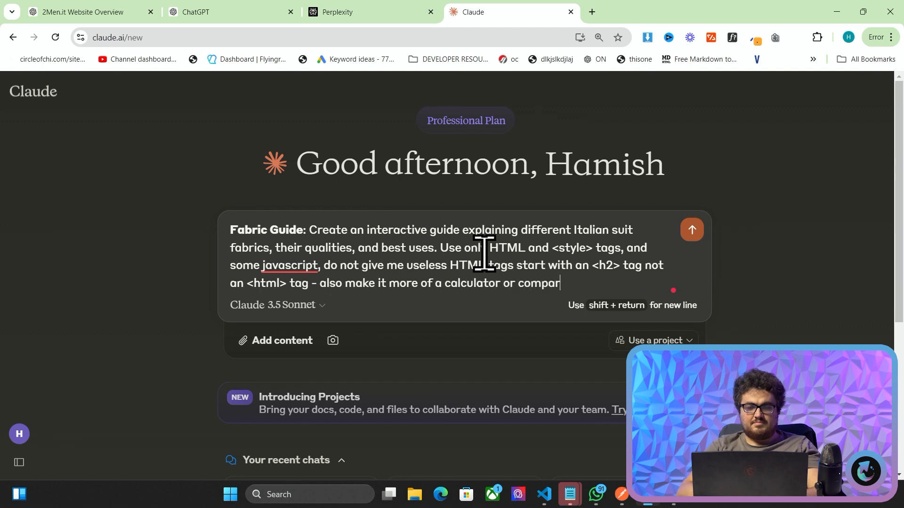
text(guide page)
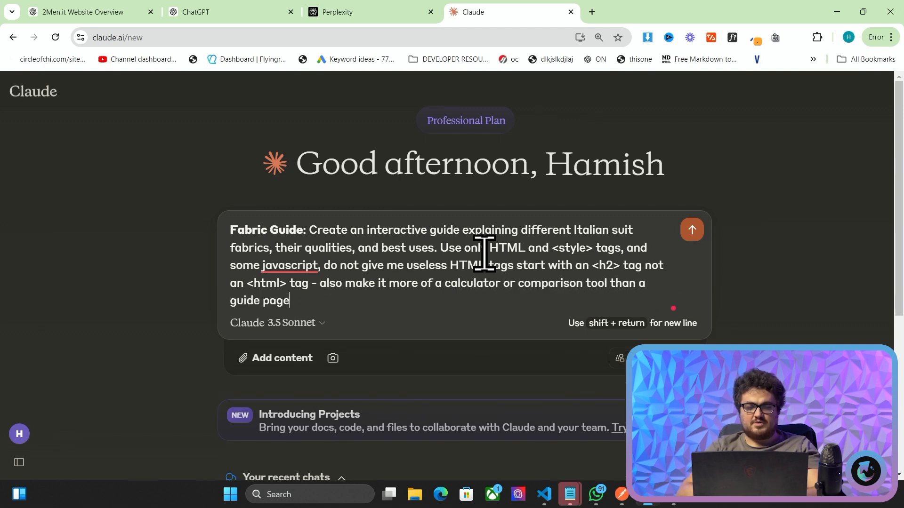
key(Return)
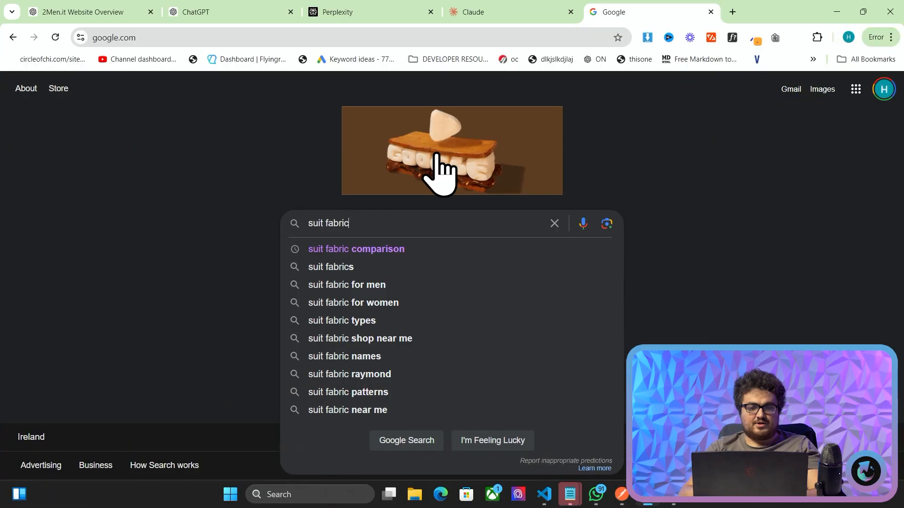
Step: Search Google for "suit fabric comparison" and skim the type of pages in the results
text(comparison)
key(Return)
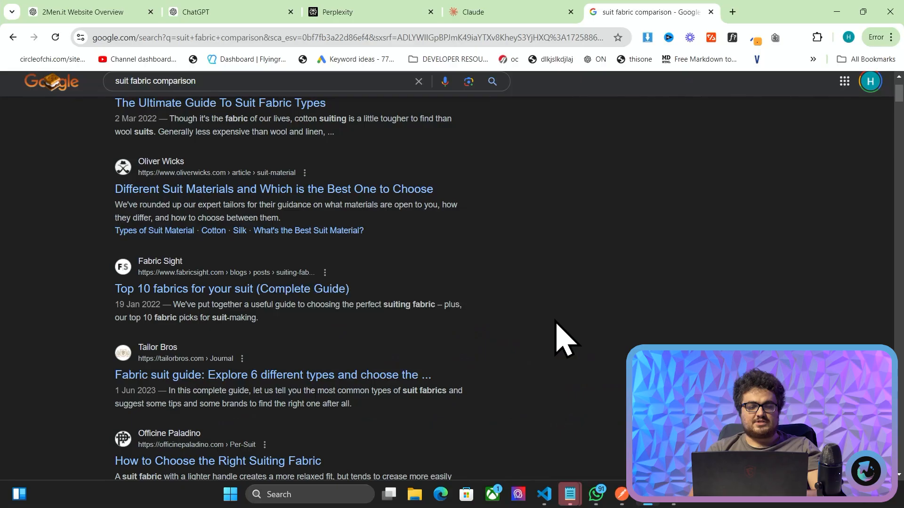
scroll(560, 336, down, 6)
scroll(561, 336, down, 8)
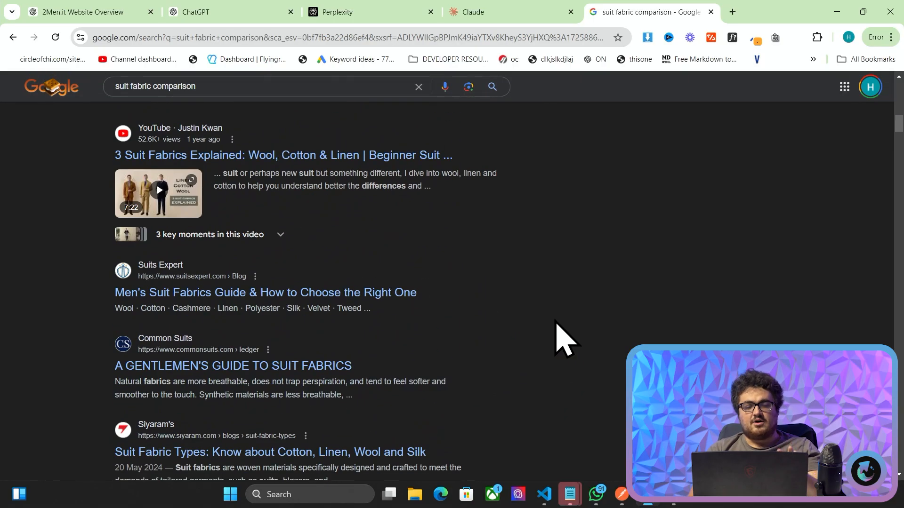
scroll(560, 336, up, 10)
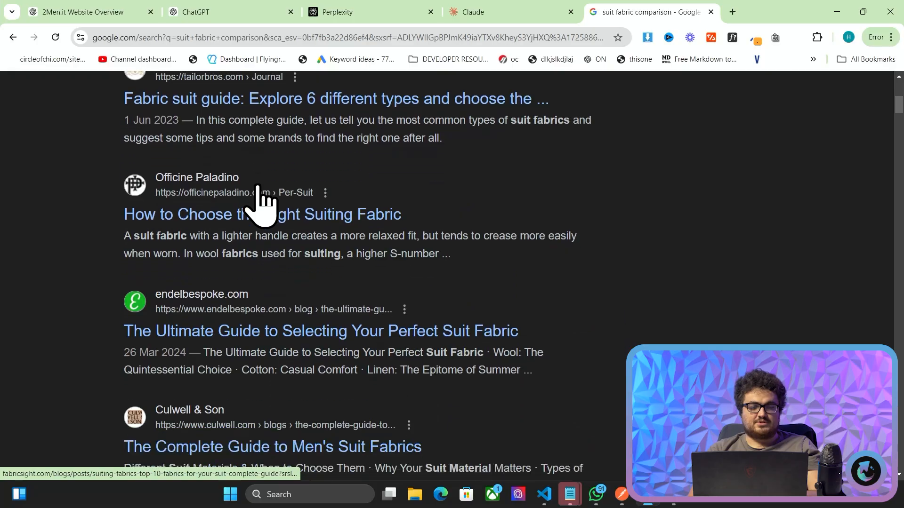
Step: Look further down the search results and open IsuiT's "A Complete Guide to Suit Fabrics For Men" in a separate tab
scroll(256, 193, down, 9)
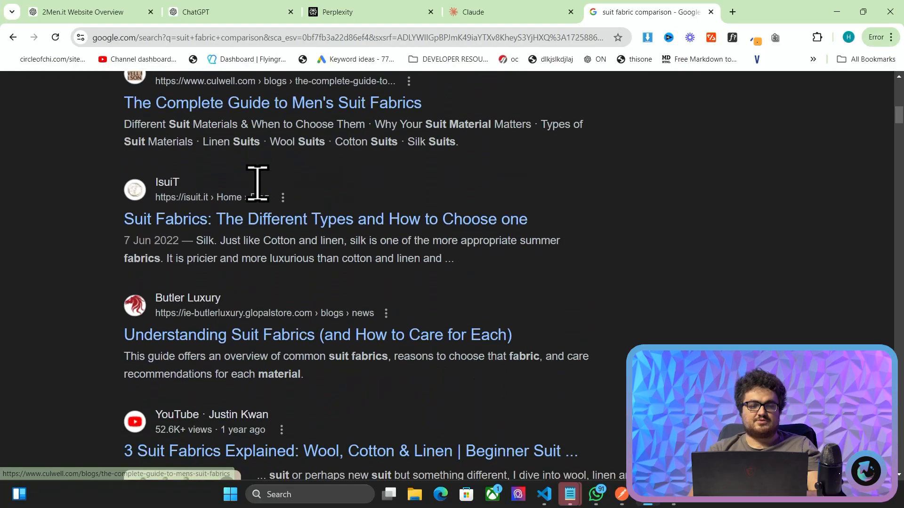
scroll(259, 193, down, 14)
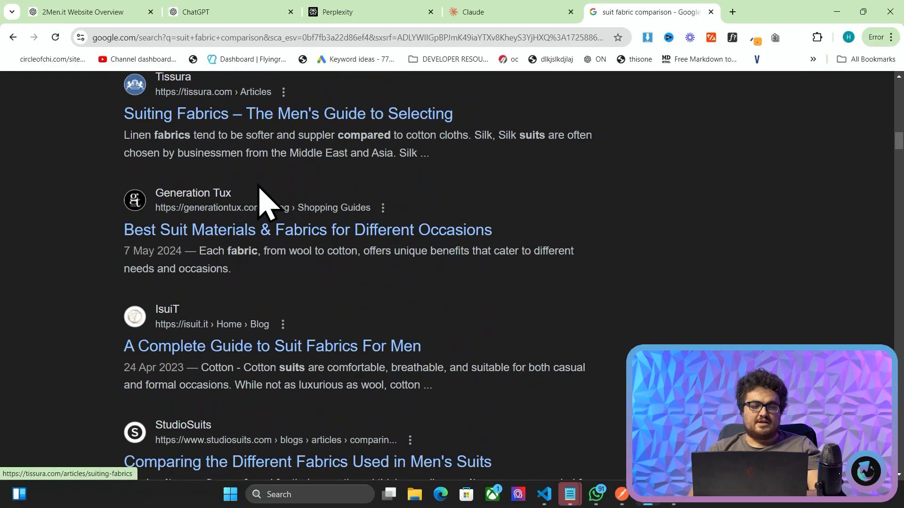
scroll(260, 195, down, 3)
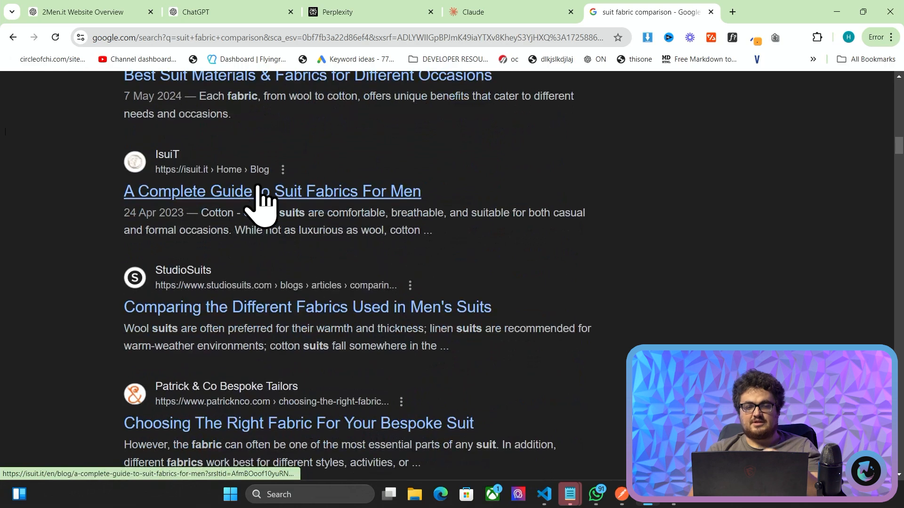
middle_click(285, 203)
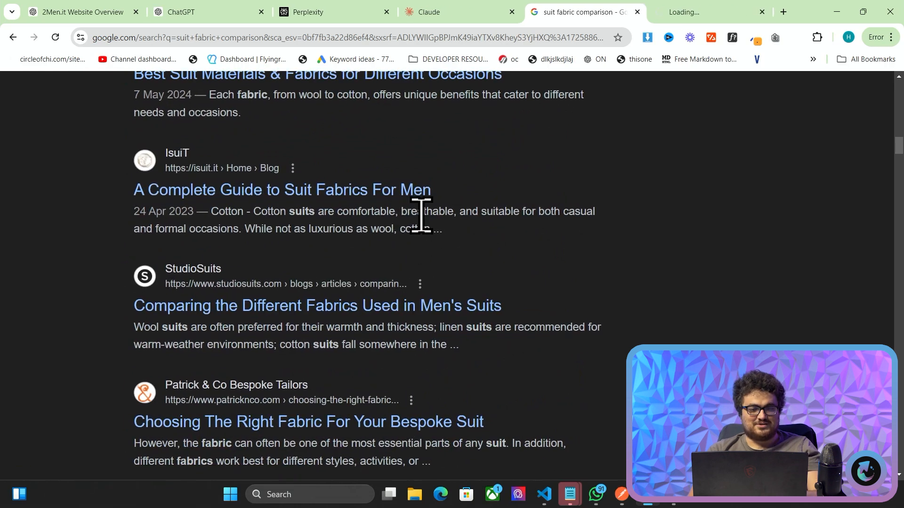
Step: Examine the suit fabric comparison results for competing articles and any interactive comparison tools
scroll(467, 259, down, 8)
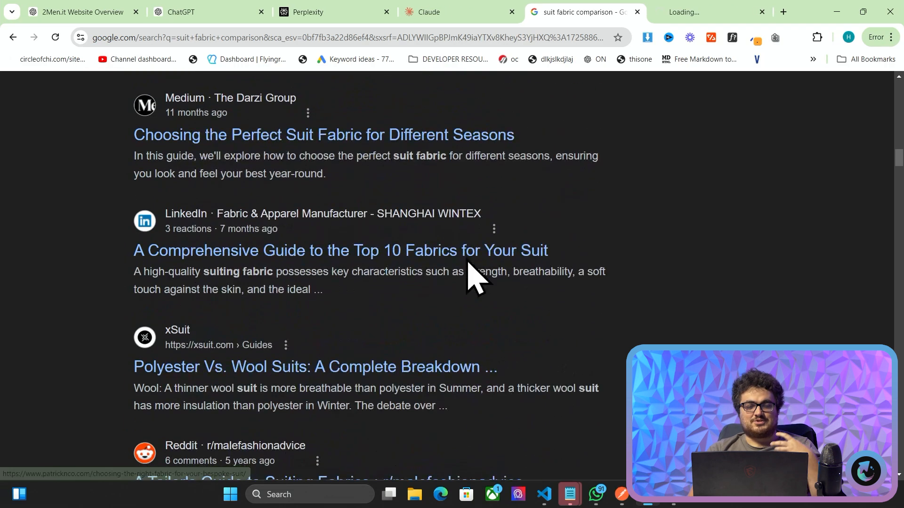
scroll(553, 390, down, 5)
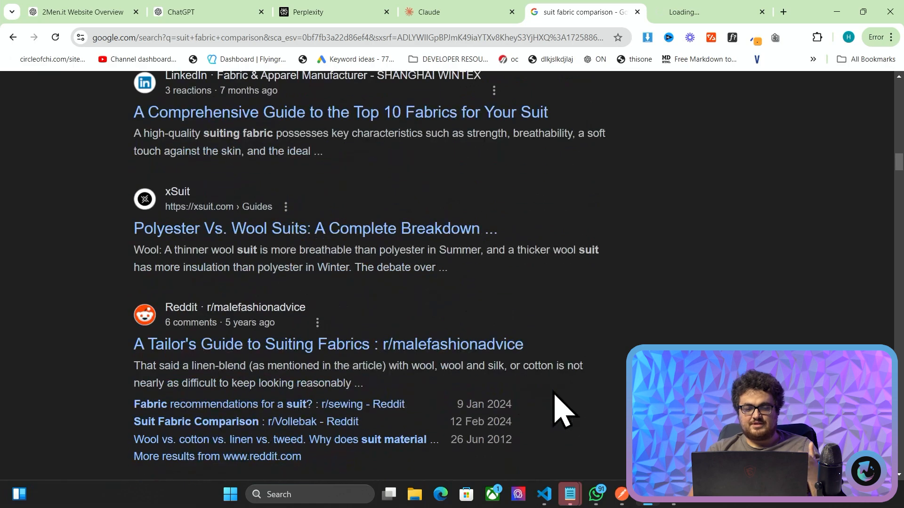
scroll(520, 378, down, 3)
scroll(511, 359, up, 12)
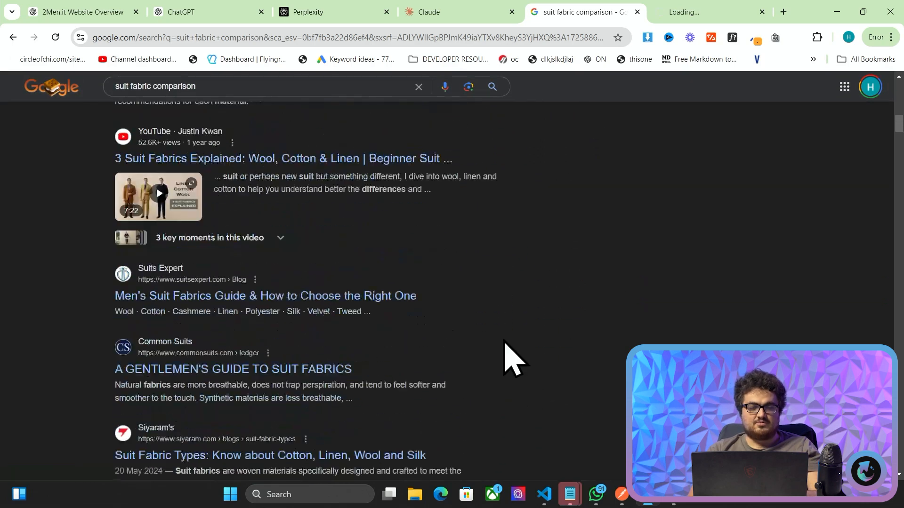
scroll(247, 216, up, 4)
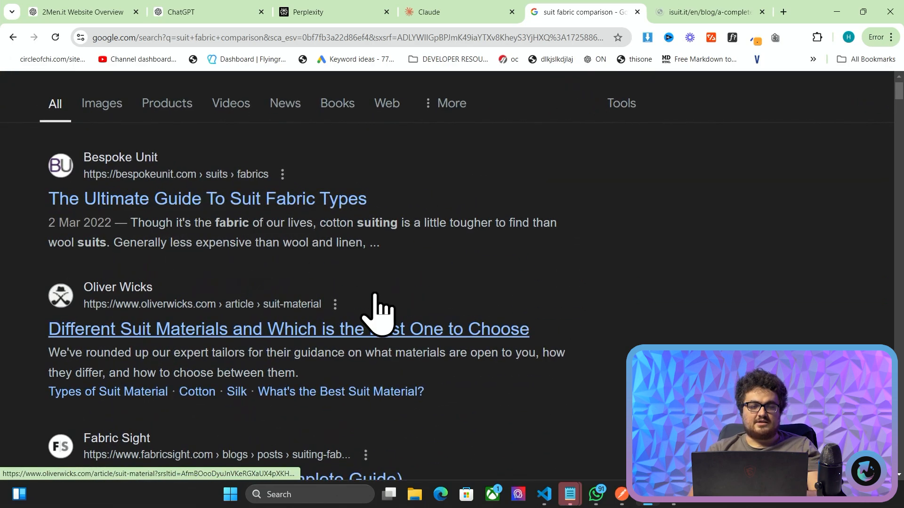
scroll(383, 313, down, 1)
scroll(375, 293, left, 1)
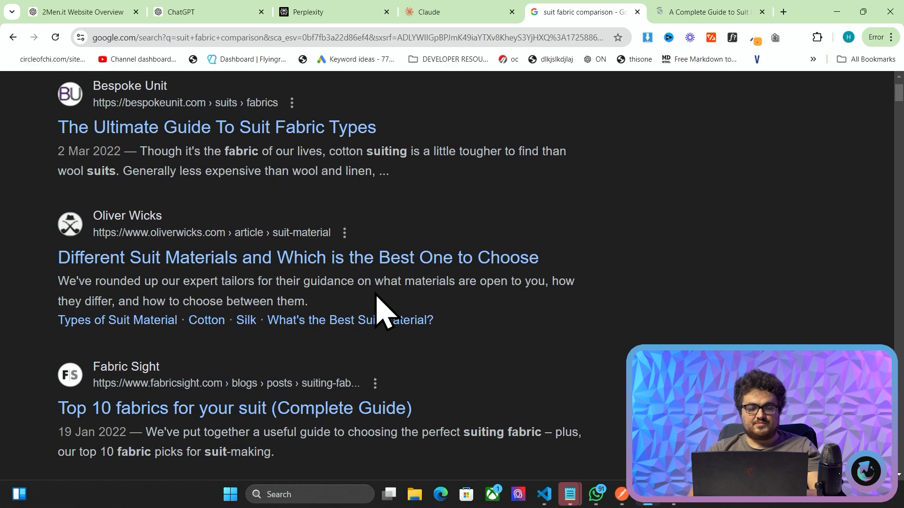
scroll(377, 294, down, 4)
scroll(383, 309, down, 15)
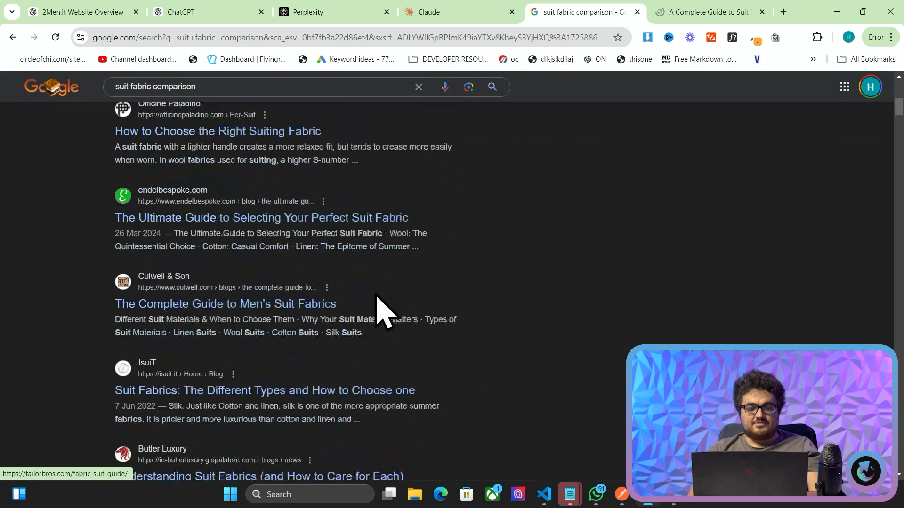
Step: Return to Claude and compare Linen with Cashmere Blend in the previewed tool, reading through the generated comparison
scroll(310, 258, down, 5)
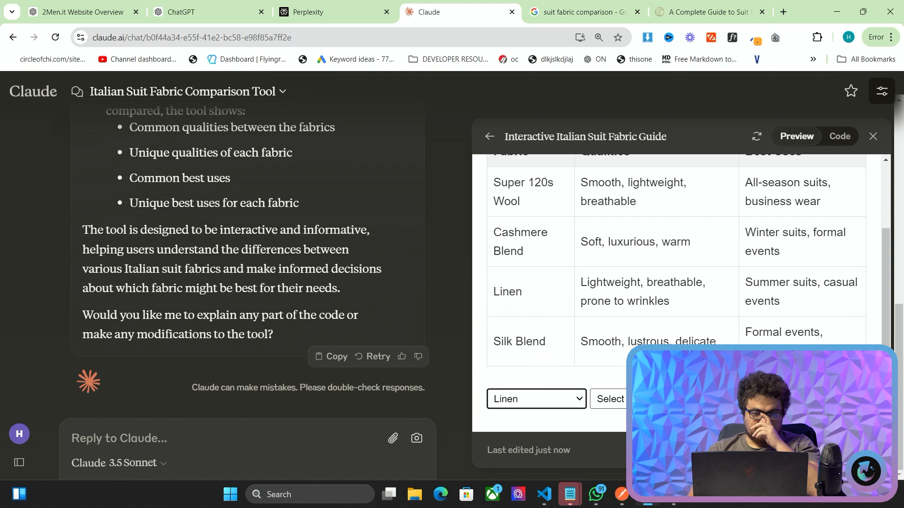
click(609, 398)
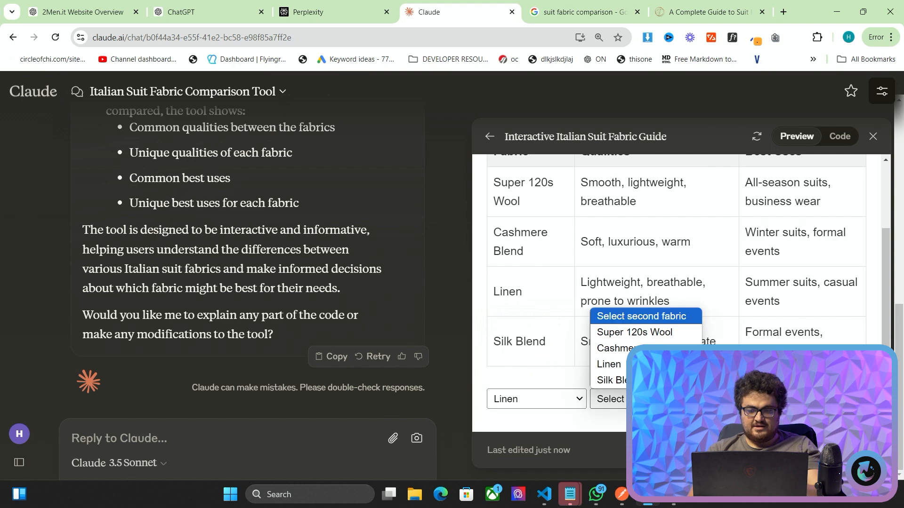
click(633, 347)
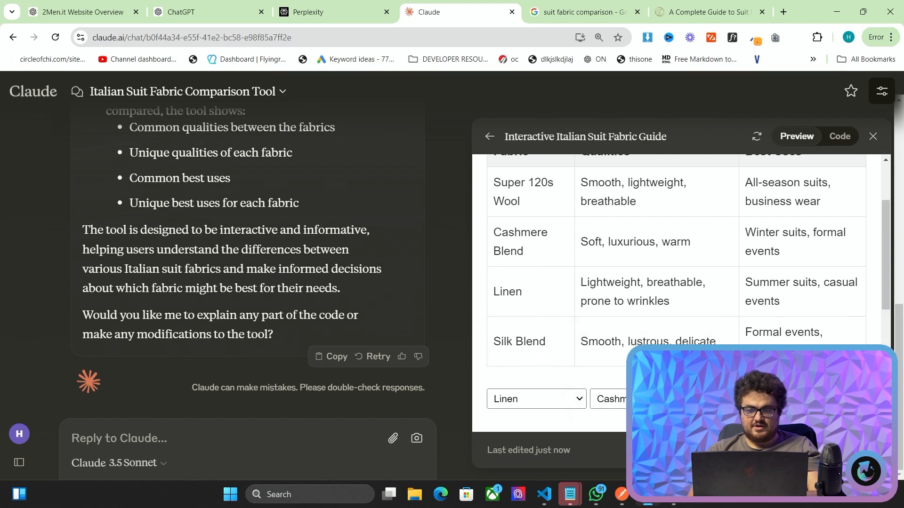
scroll(690, 335, down, 5)
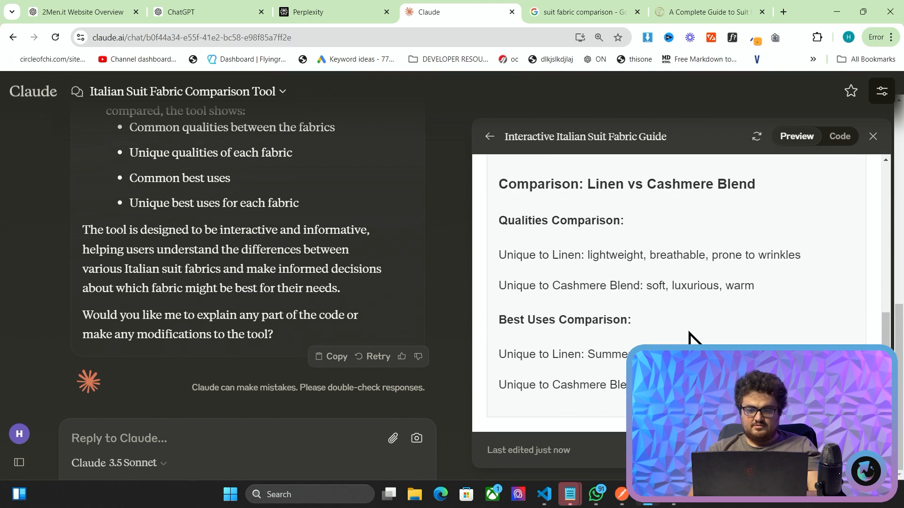
scroll(690, 334, up, 6)
scroll(690, 334, up, 2)
Step: Look through the fabric guide's source code from start to end and return to its rendered preview
click(839, 137)
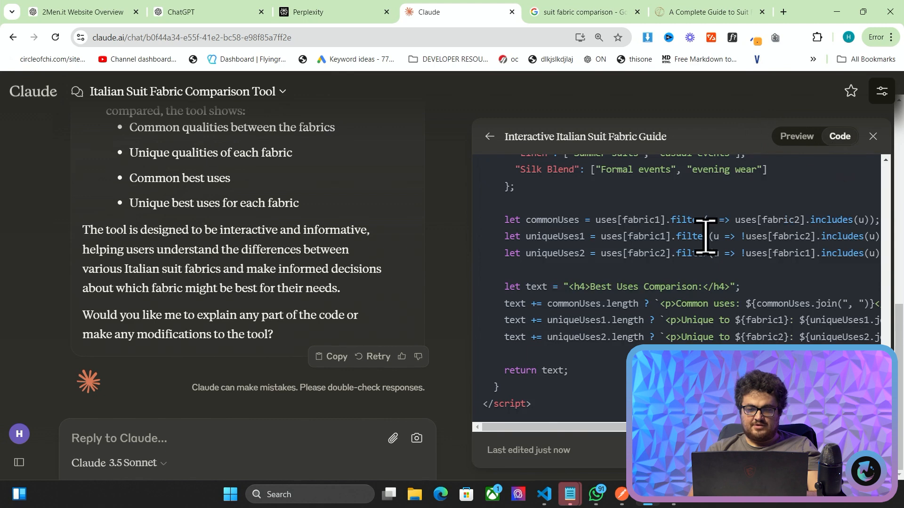
scroll(705, 237, up, 10)
scroll(705, 237, up, 20)
scroll(642, 233, down, 20)
scroll(631, 218, up, 3)
scroll(631, 218, up, 1)
scroll(631, 217, down, 10)
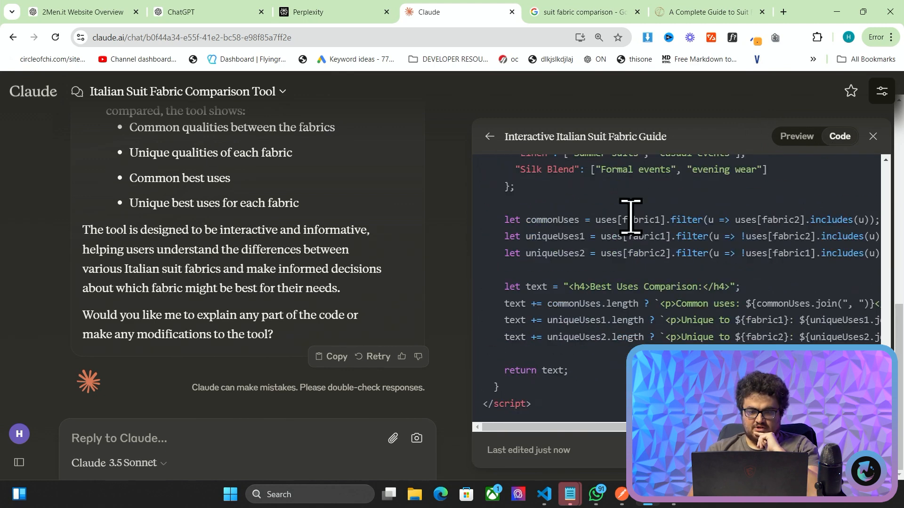
click(803, 144)
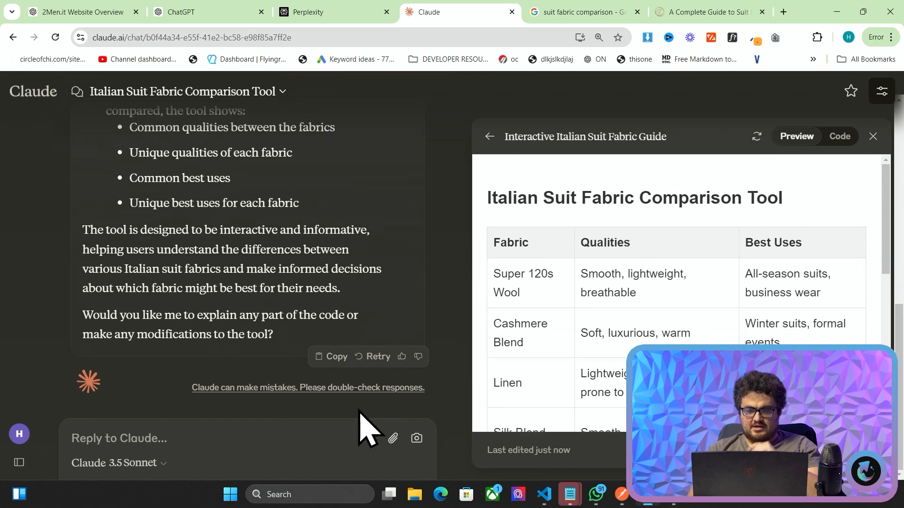
Step: Ask Claude to add all potential suit fabrics and make it more obviously a comparison tool, and submit the request
click(248, 441)
text(make sure to add al)
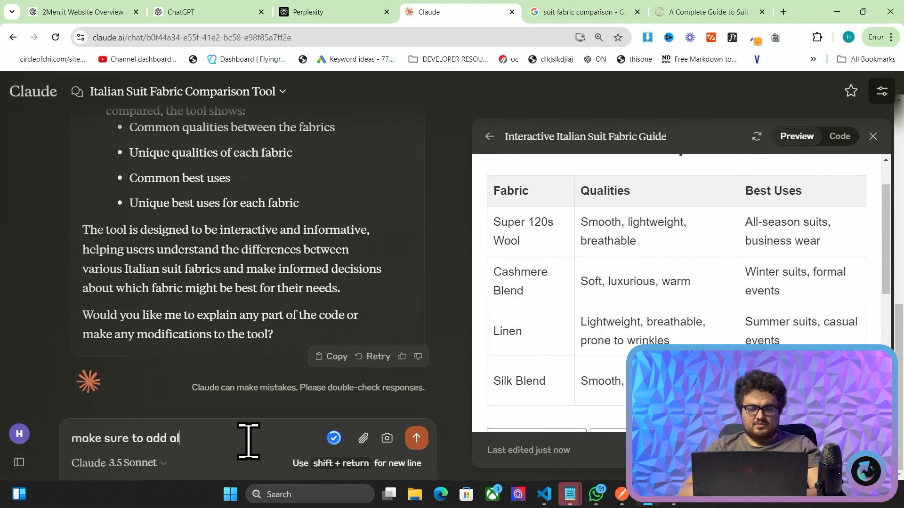
text(l potential suit fabrics here, and make it more obivcously a comparison tool)
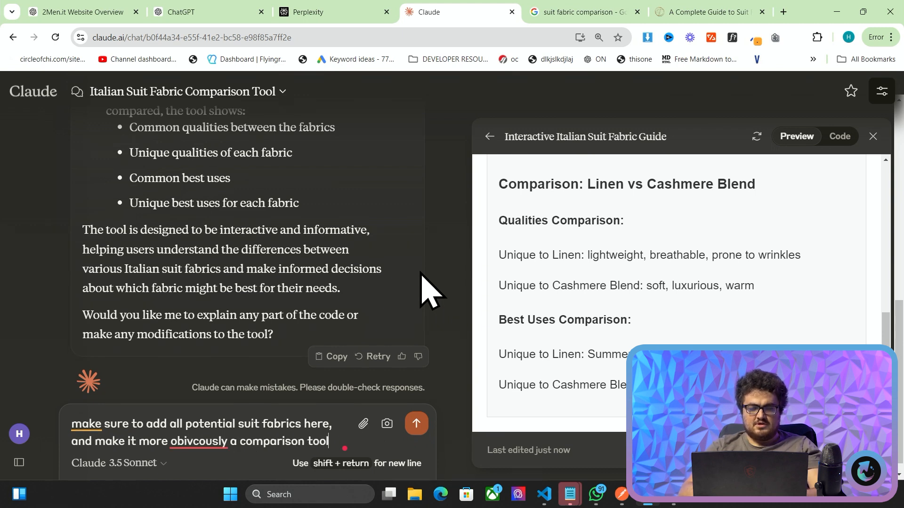
key(Return)
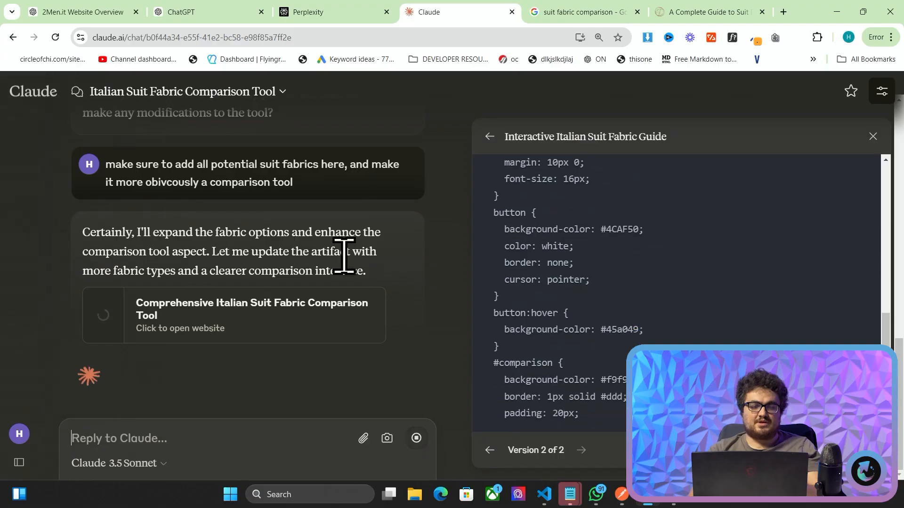
Step: Review the earlier prompt and reply in the chat and the fabric selector options in the code being generated
scroll(289, 207, up, 10)
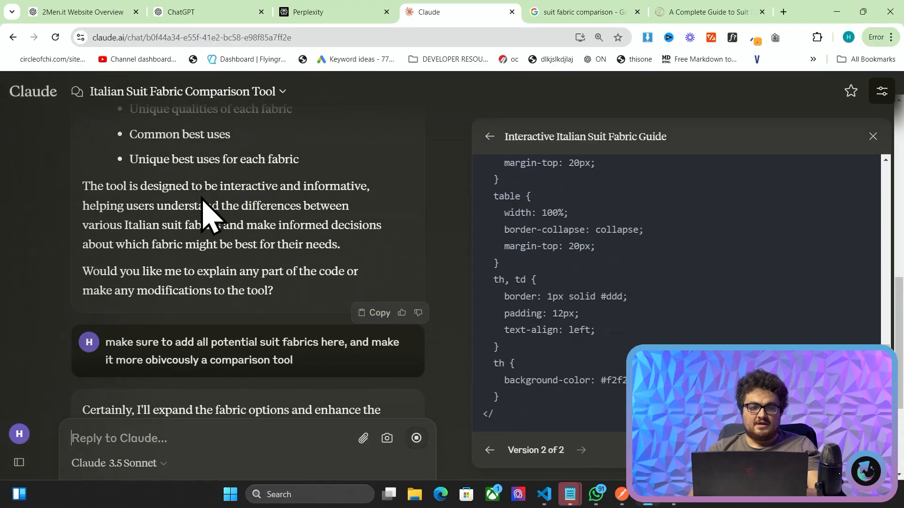
scroll(279, 247, up, 5)
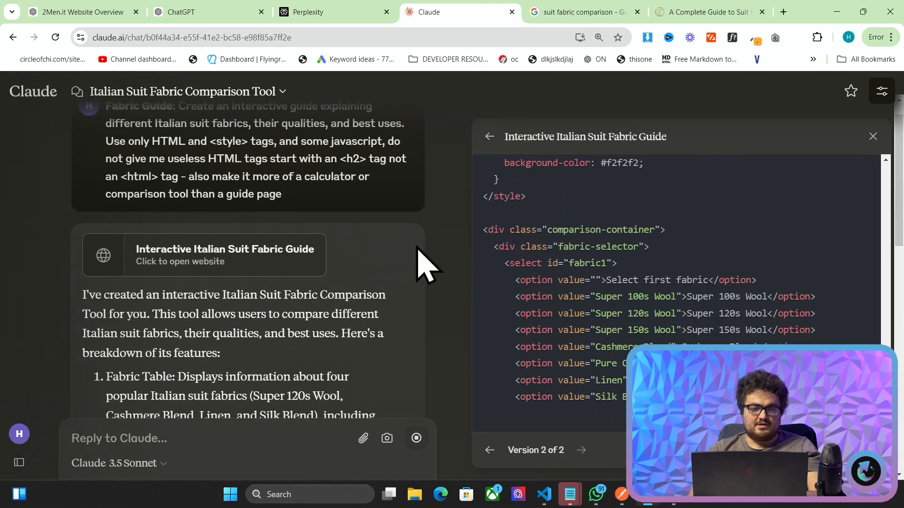
scroll(346, 284, down, 1)
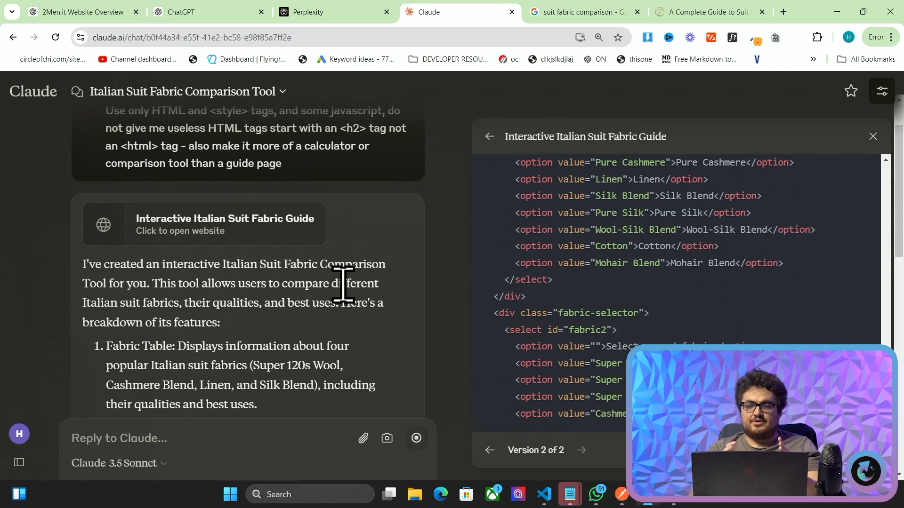
scroll(664, 327, up, 3)
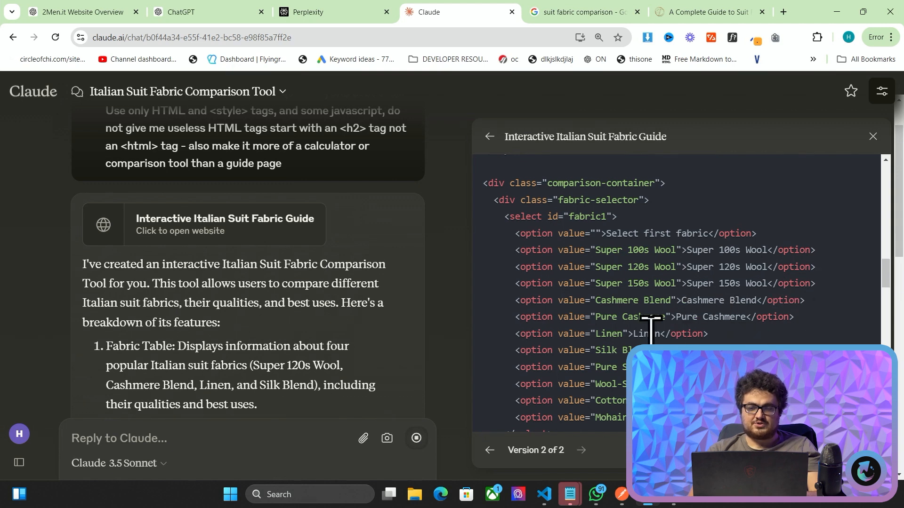
scroll(664, 292, down, 8)
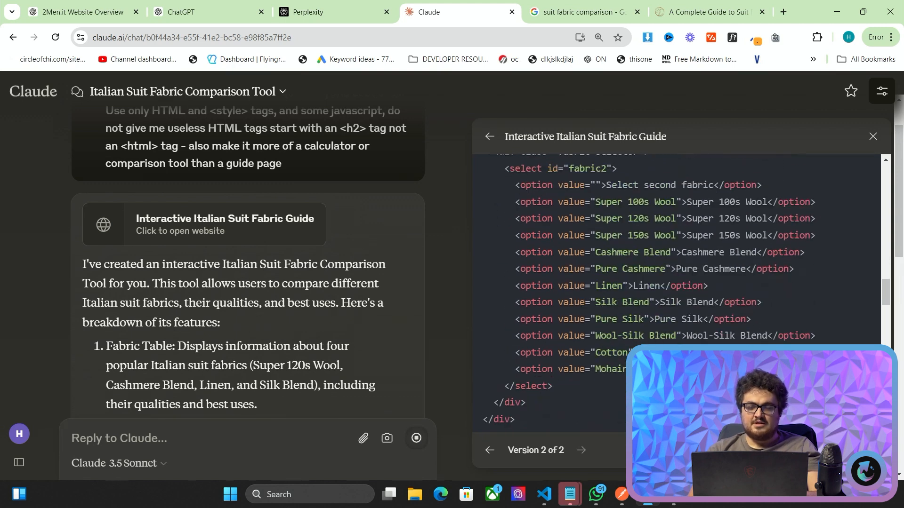
scroll(665, 292, down, 3)
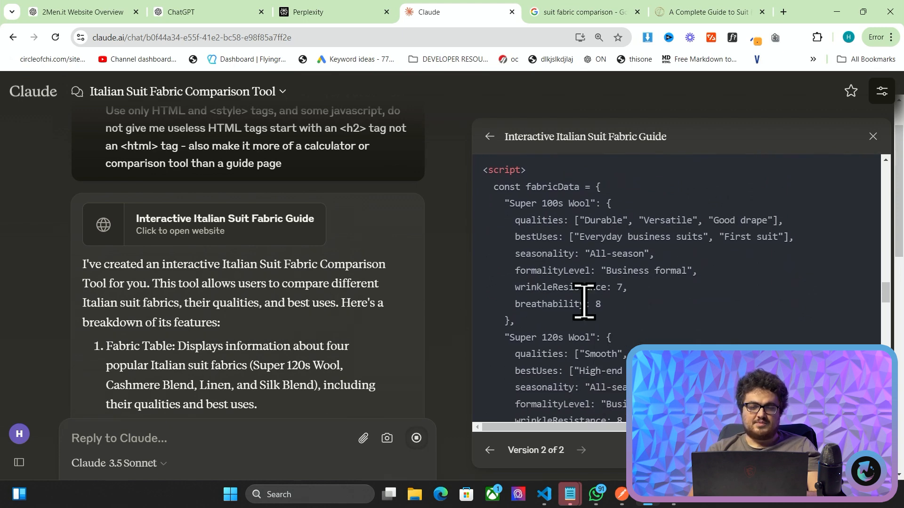
Step: Examine the per-fabric data in the new code, including the wrinkle resistance and breathability ratings
triple_click(579, 288)
scroll(601, 317, down, 1)
triple_click(569, 267)
scroll(584, 270, down, 1)
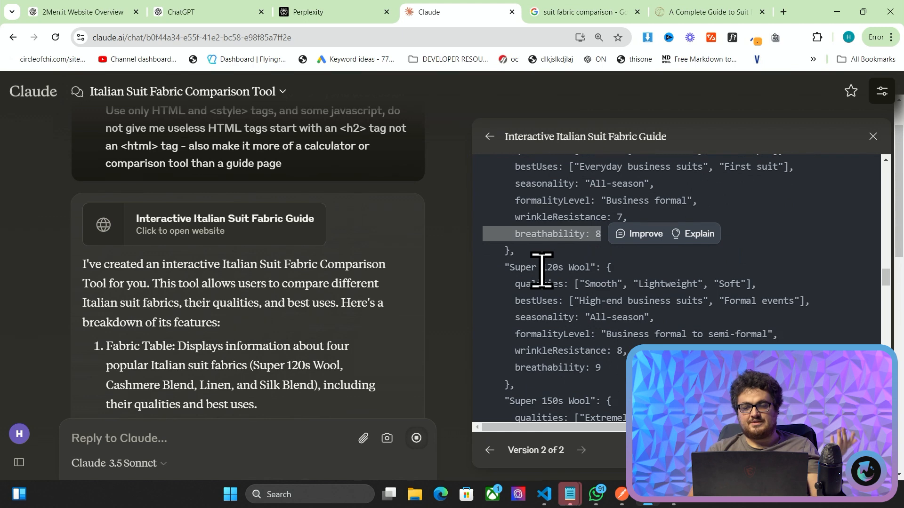
scroll(541, 271, up, 2)
scroll(544, 252, down, 3)
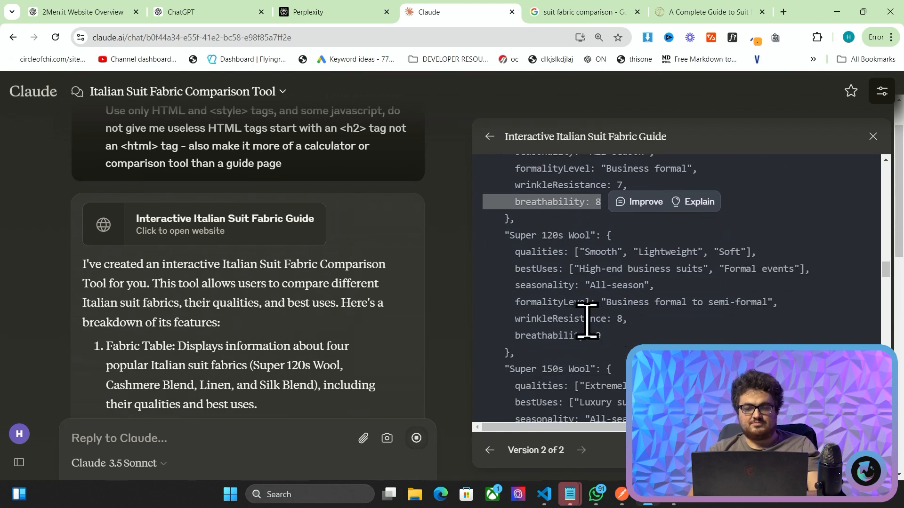
scroll(680, 343, down, 2)
scroll(680, 343, up, 3)
scroll(680, 343, down, 4)
scroll(680, 343, down, 3)
Step: Find the "Comprehensive Italian Suit Fabric Comparison Tool" in the chat reply and open it in the preview
scroll(353, 268, down, 10)
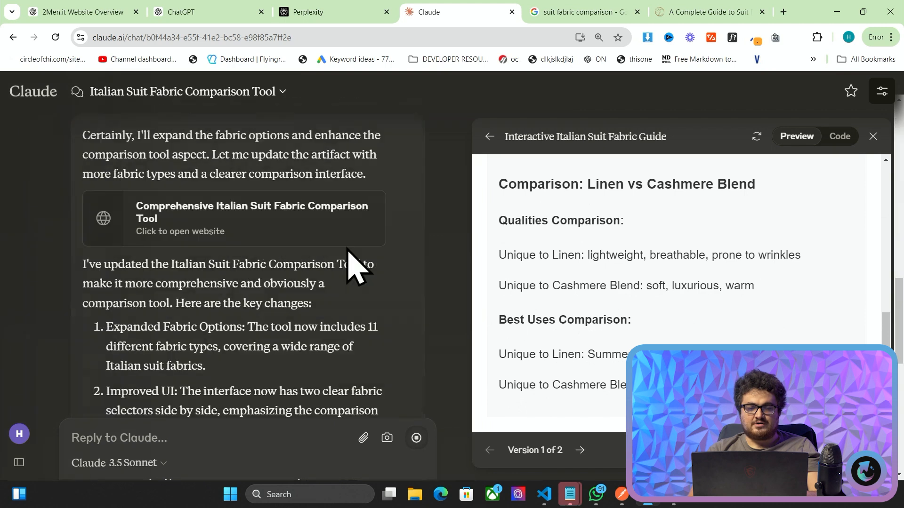
scroll(73, 268, up, 10)
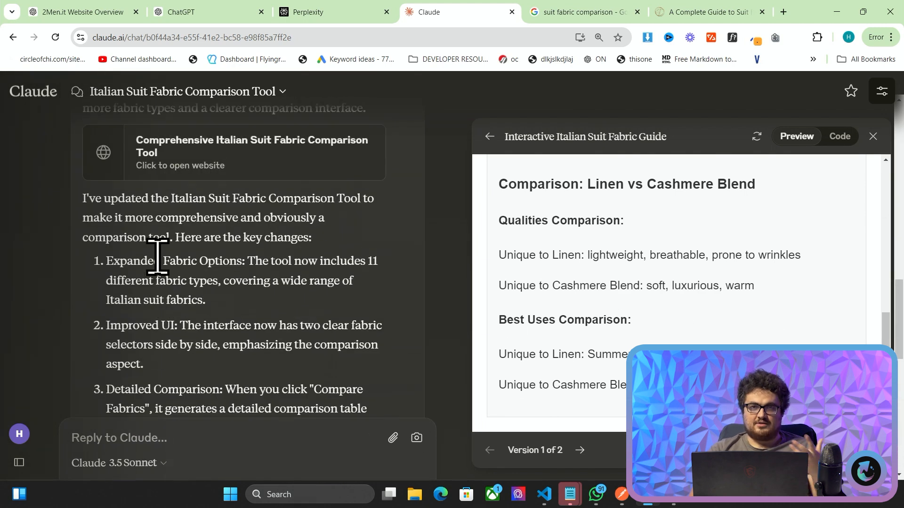
click(240, 203)
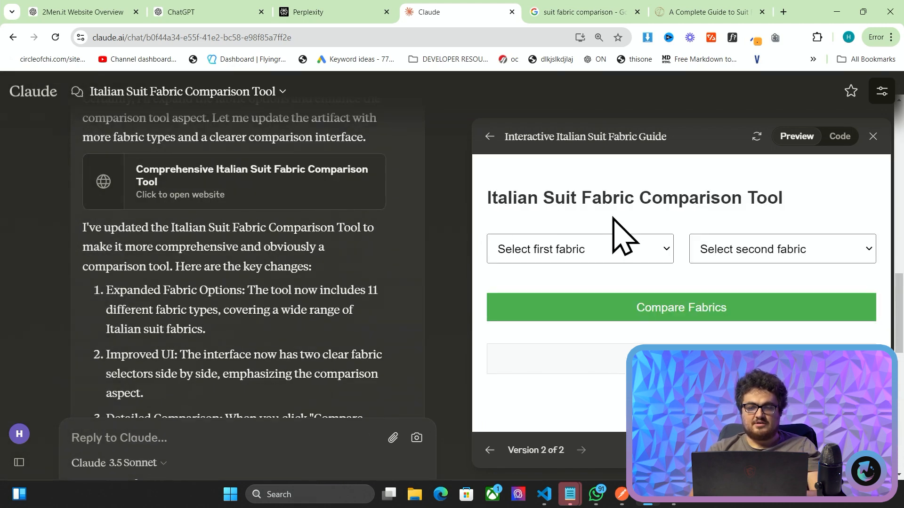
Step: Search Google in a new tab for "a pdf of suit fabrics" and glance over the results
click(783, 11)
text(go)
key(Return)
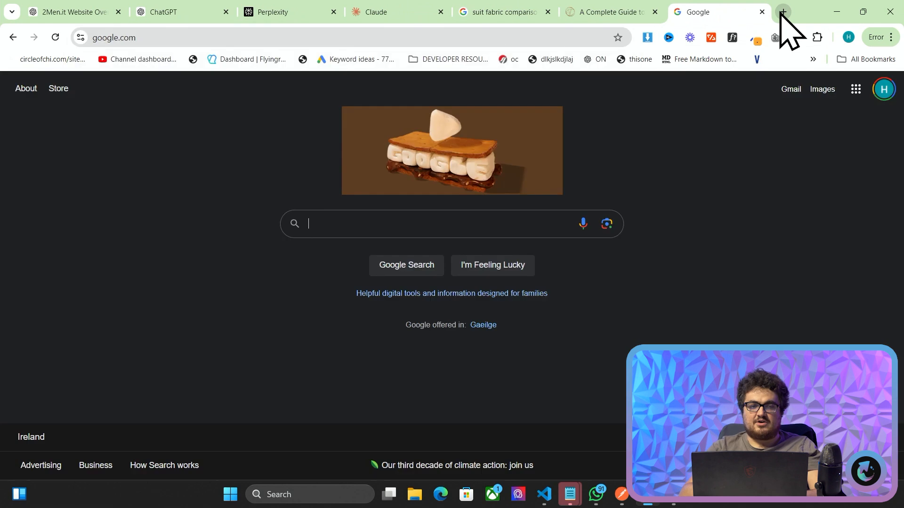
text(a pdf of suit)
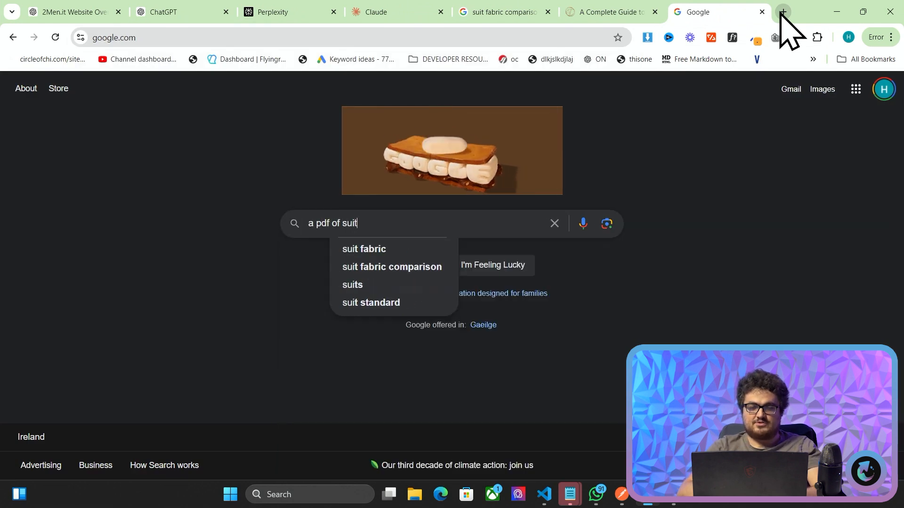
text( fabrics)
key(Return)
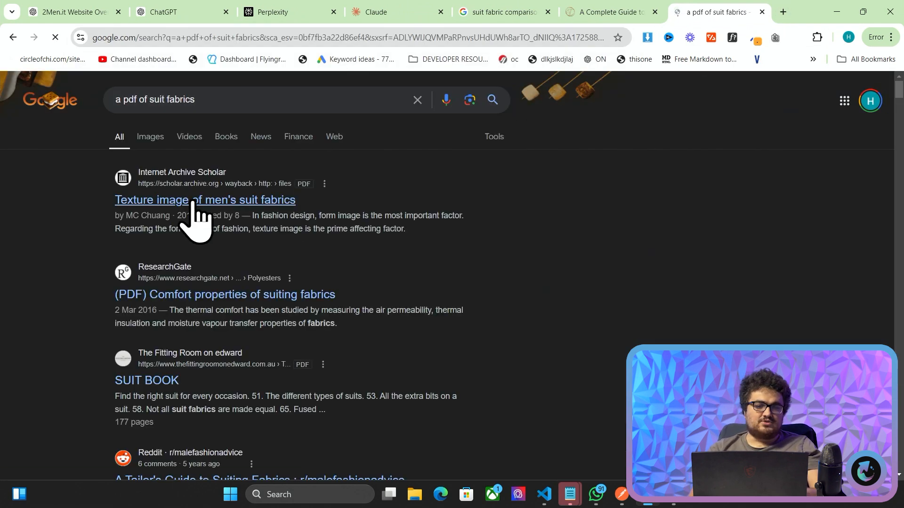
scroll(485, 164, down, 1)
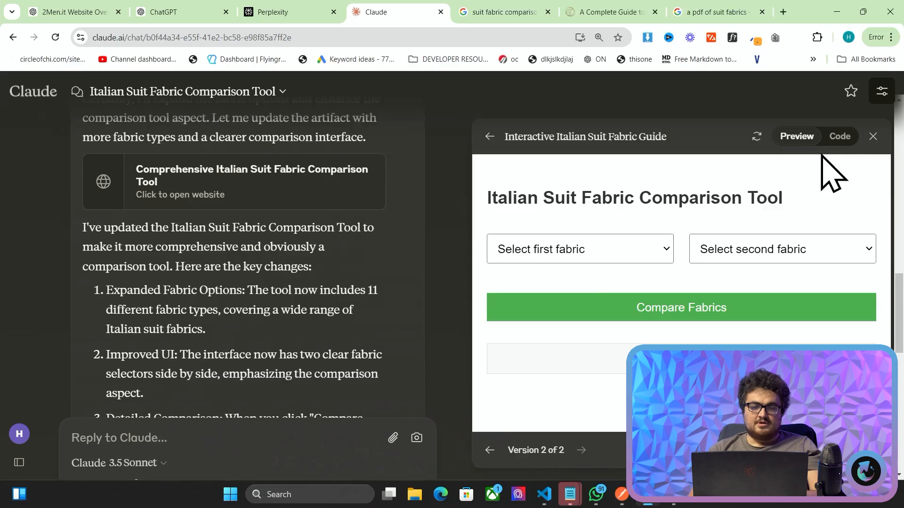
Step: In the updated tool in Claude, choose Pure Cashmere and Linen as the two fabrics and run the comparison
click(607, 265)
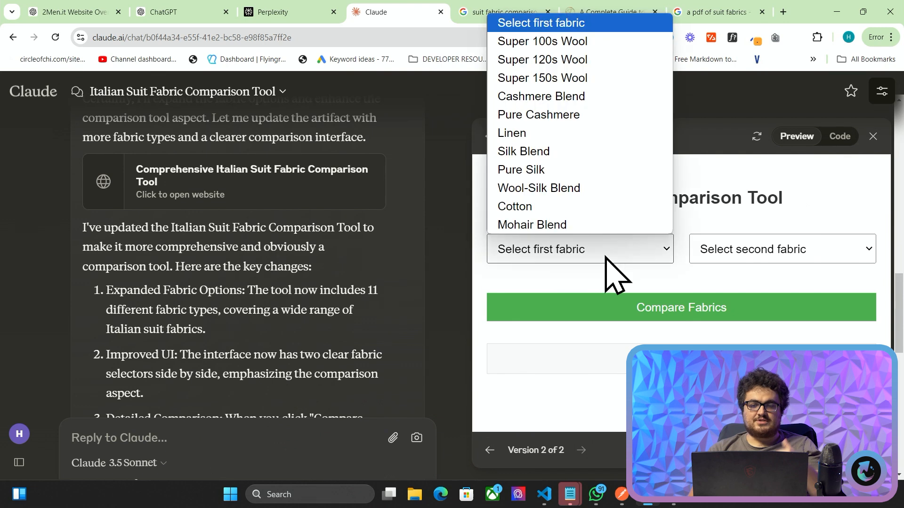
click(549, 118)
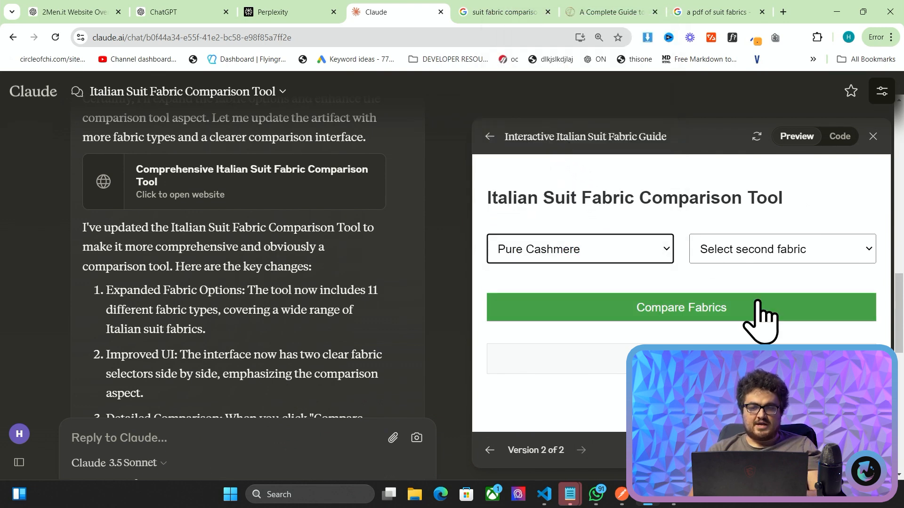
click(782, 258)
click(762, 132)
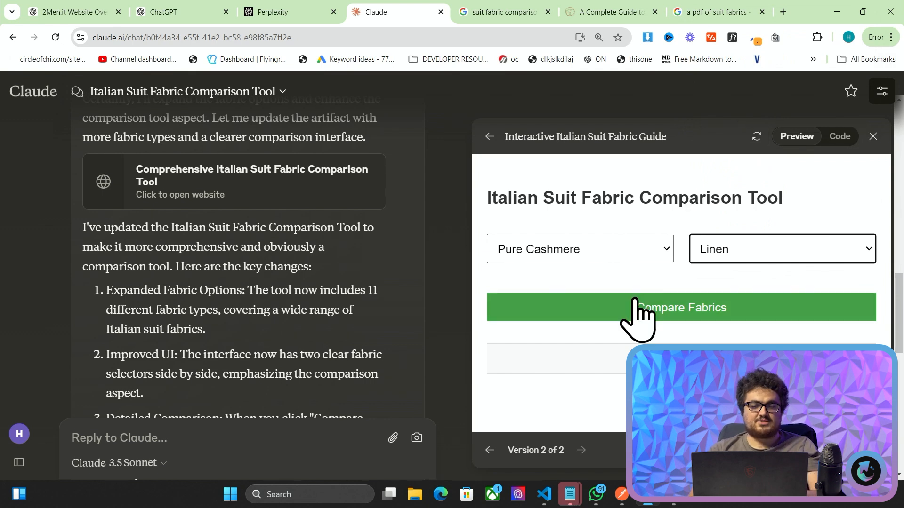
click(647, 308)
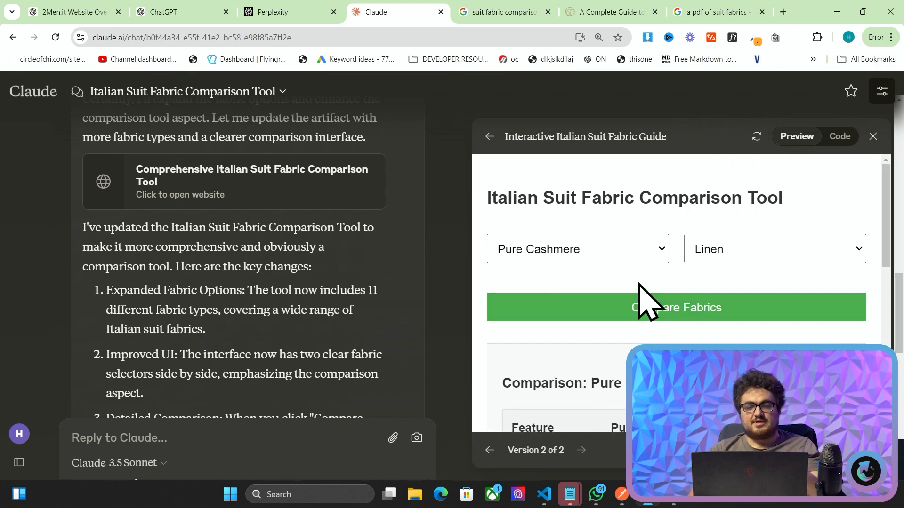
Step: Examine the Pure Cashmere vs Linen table from qualities and best uses to wrinkle resistance and breathability
scroll(645, 304, down, 3)
scroll(614, 323, down, 1)
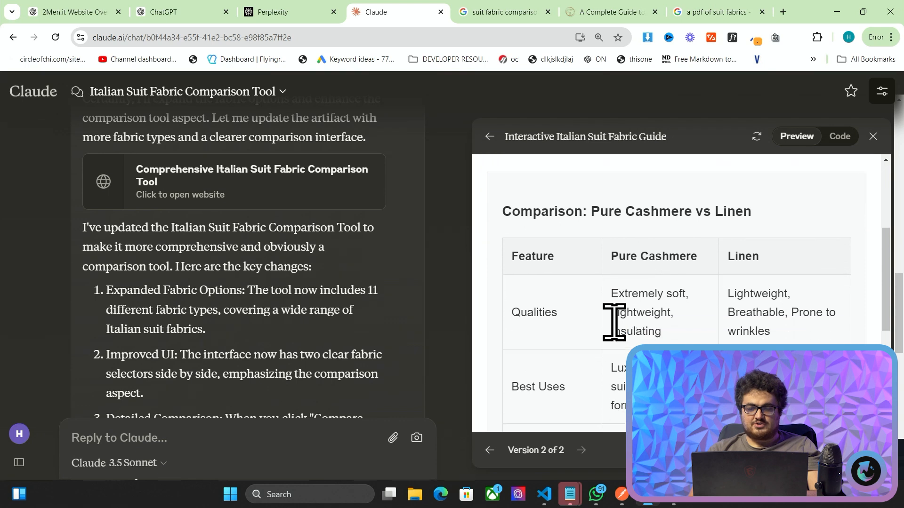
double_click(641, 301)
scroll(713, 313, down, 1)
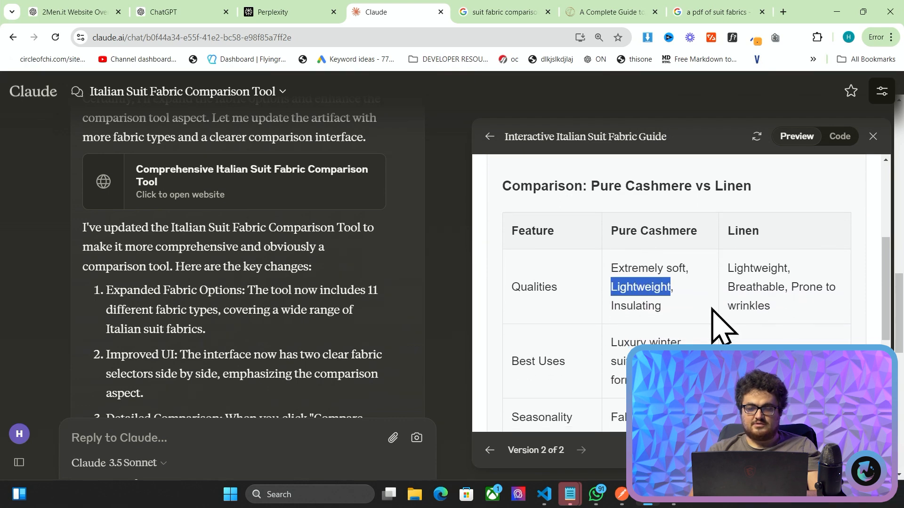
click(687, 307)
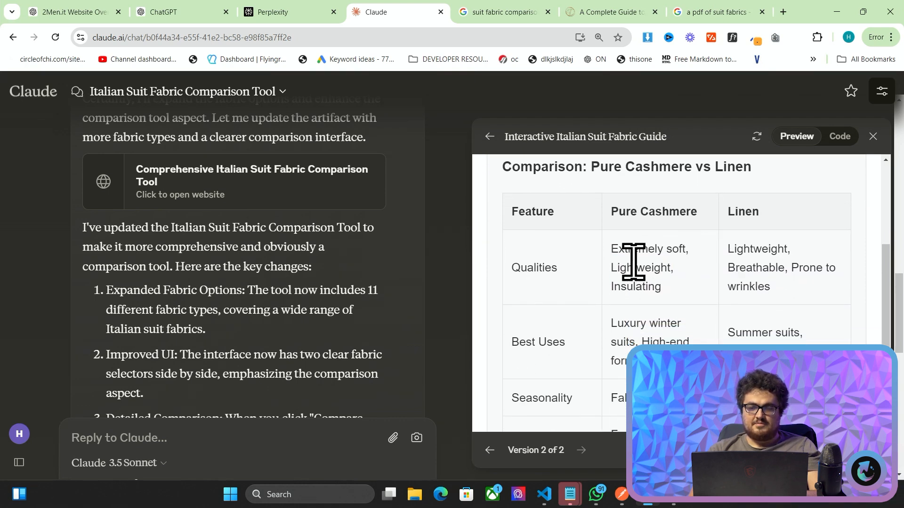
double_click(806, 268)
scroll(738, 267, down, 1)
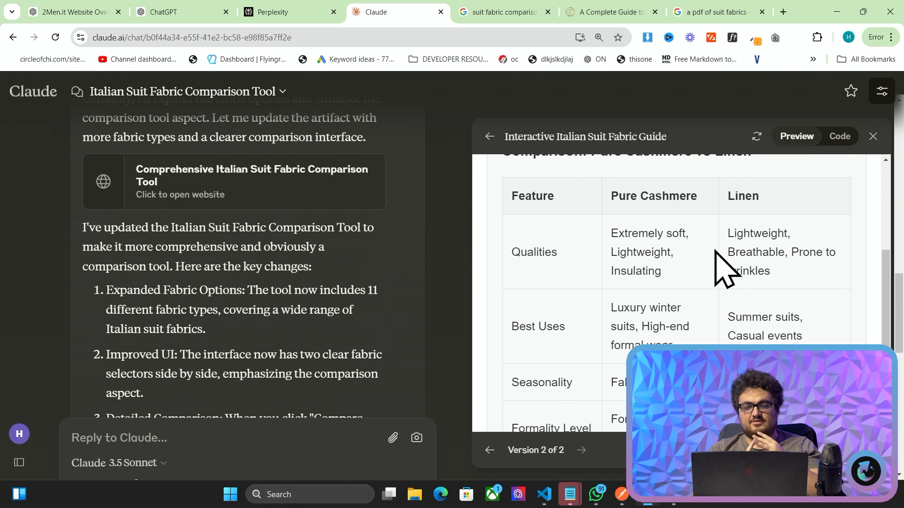
scroll(715, 263, down, 3)
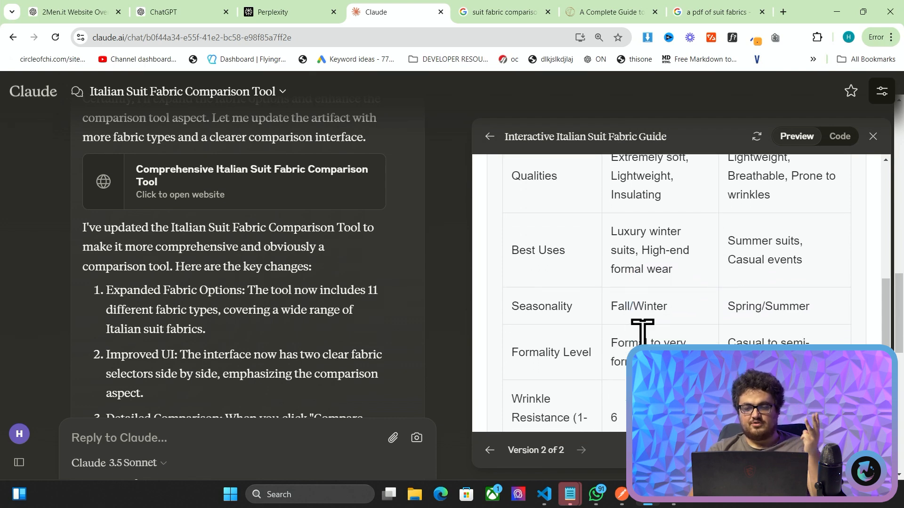
scroll(640, 332, down, 3)
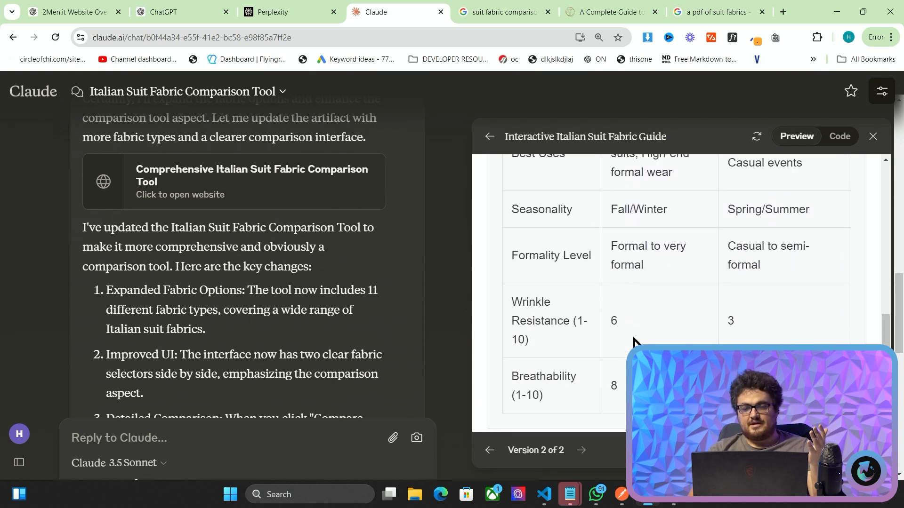
Step: Go over the Pure Cashmere vs Linen results again, from the fabric selectors through seasonality and formality to the wrinkle resistance and breathability ratings
scroll(634, 339, up, 8)
scroll(649, 312, down, 6)
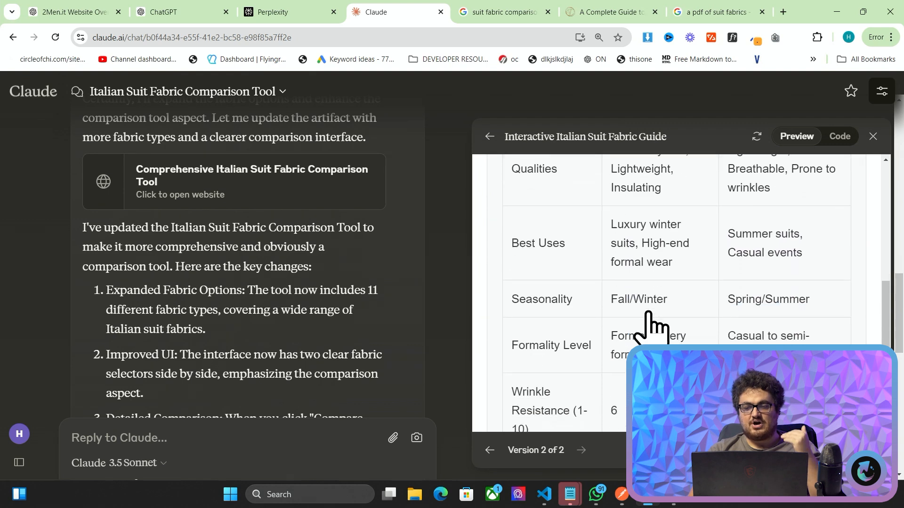
scroll(651, 325, down, 2)
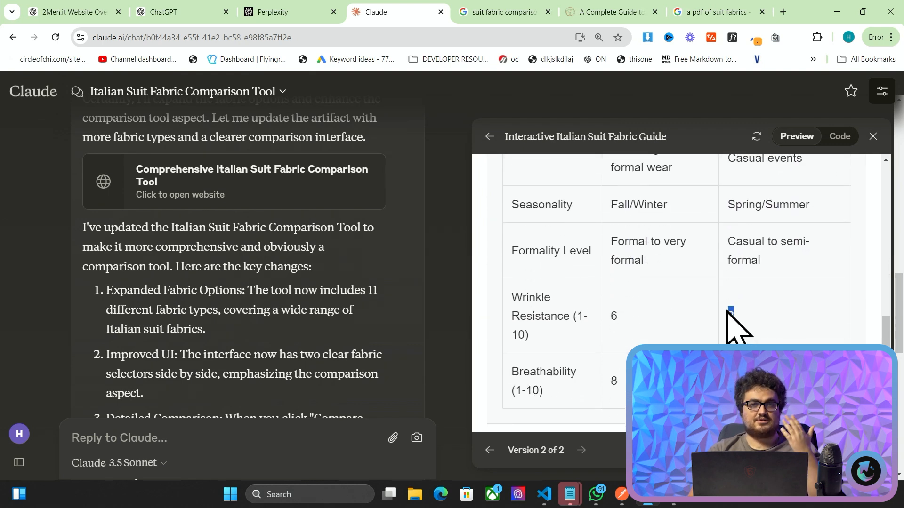
scroll(748, 324, up, 1)
scroll(752, 325, down, 1)
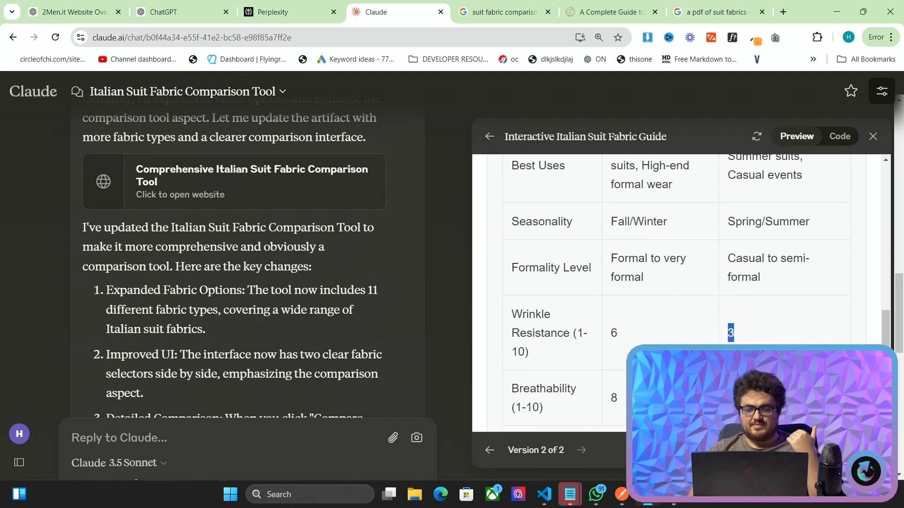
scroll(748, 325, up, 3)
scroll(748, 325, down, 4)
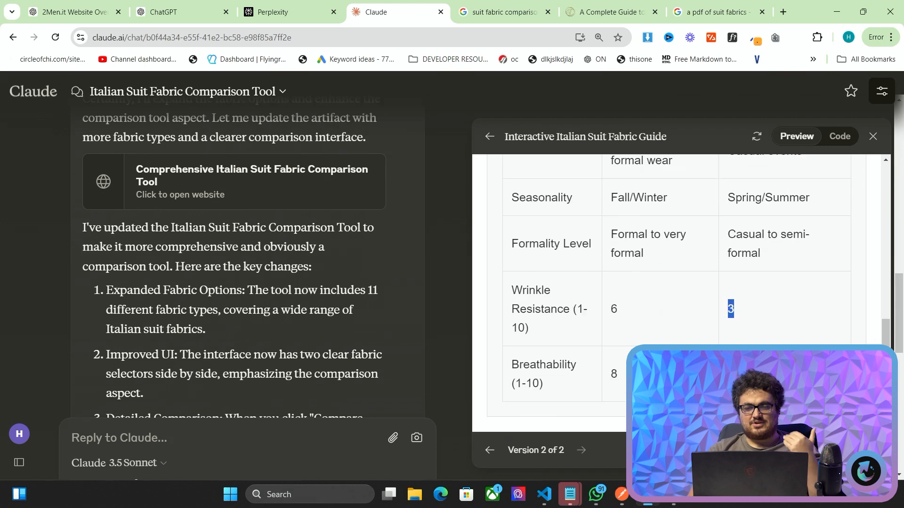
scroll(678, 291, up, 8)
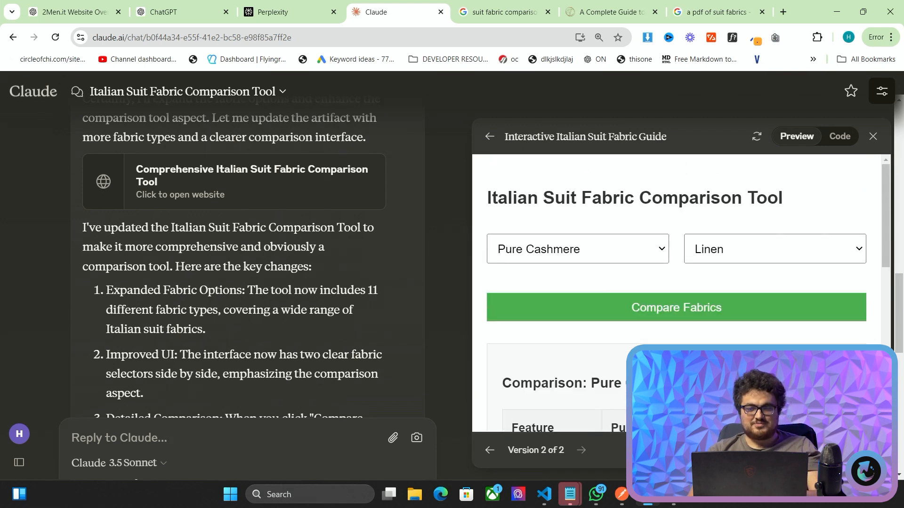
scroll(649, 329, down, 4)
scroll(631, 333, up, 3)
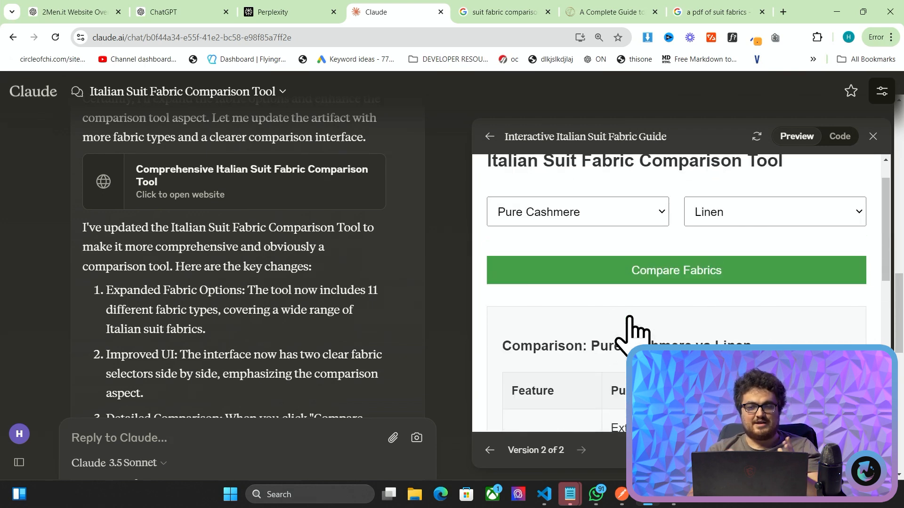
Step: Show the comparison tool's source code in place of its preview and look through the fabric data
click(840, 137)
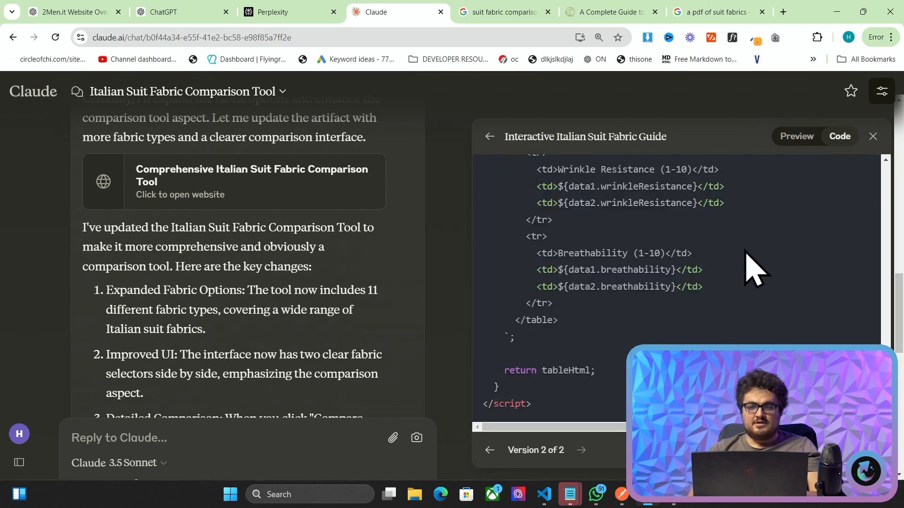
scroll(753, 268, up, 15)
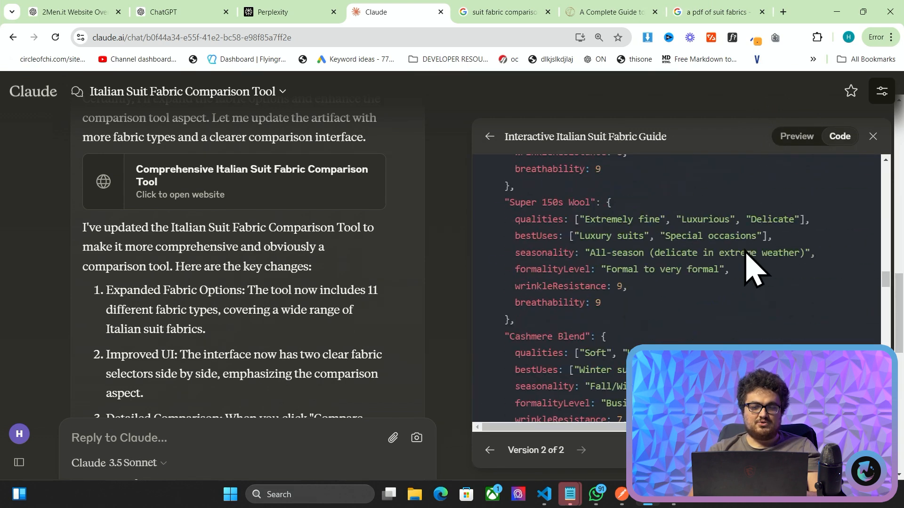
Step: Switch to the Shopify admin and add a new page titled "Italian Suit Fabric Comparison Tool"
key(alt+Tab)
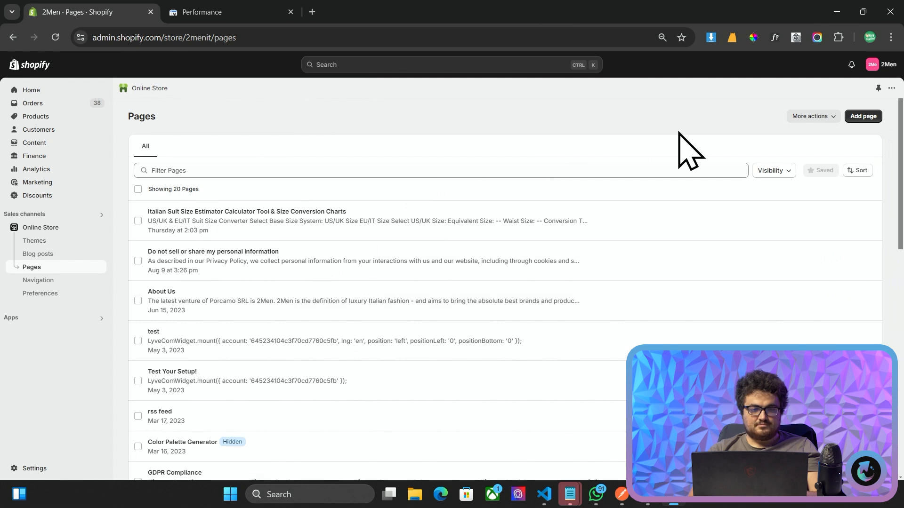
click(864, 118)
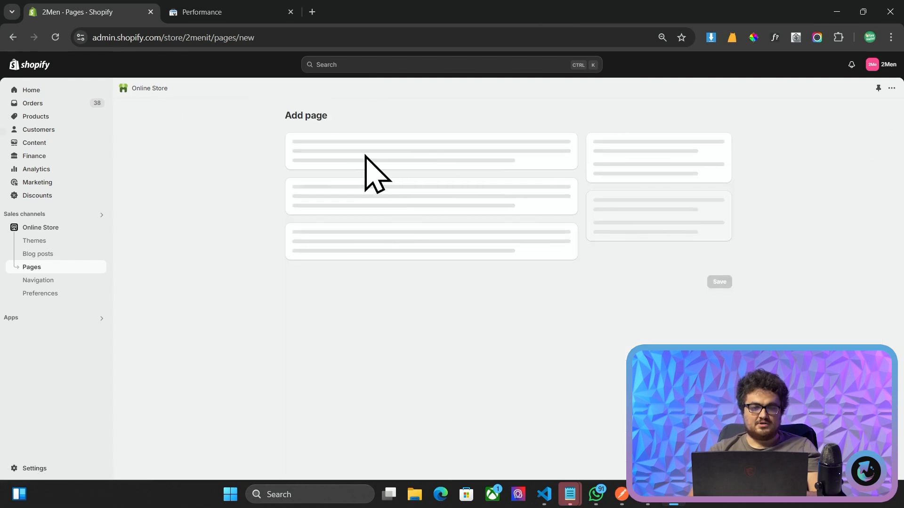
click(381, 158)
text(f)
key(BackSpace)
text(Italian Suit Fabric Comparison Tool)
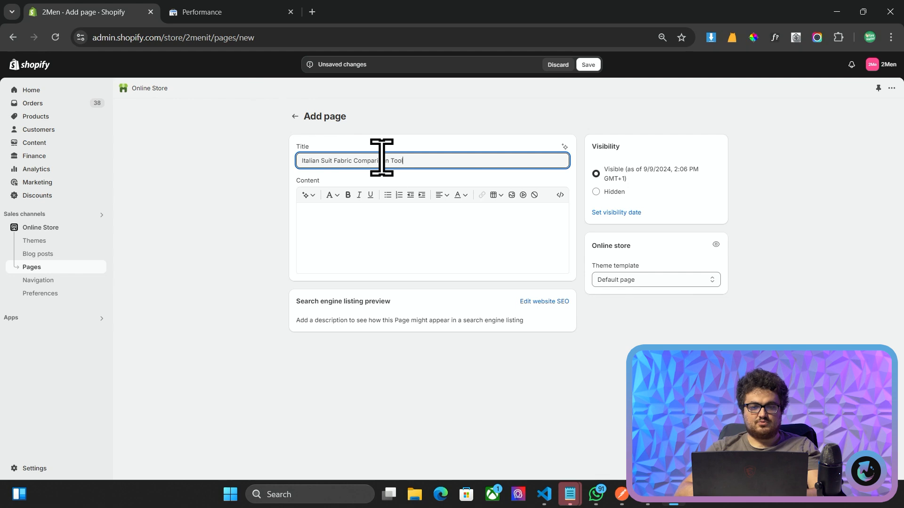
key(alt+Tab)
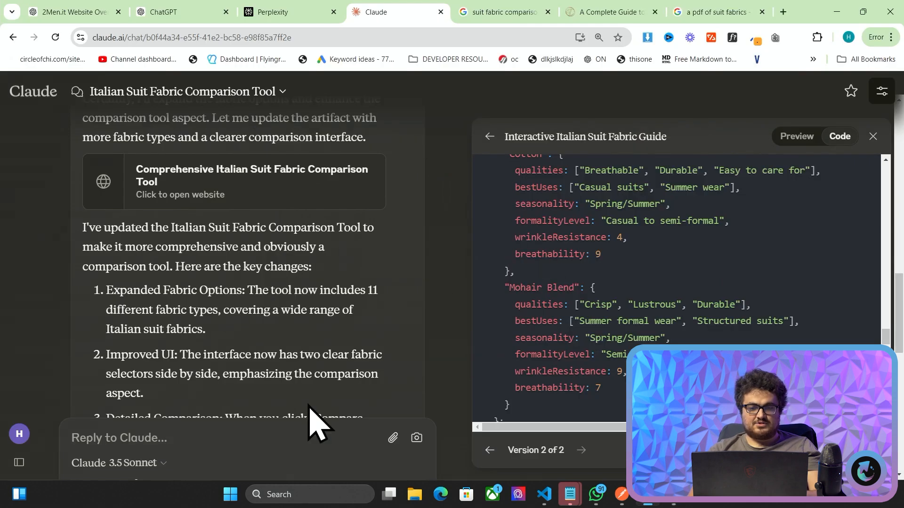
click(255, 444)
text(write me a seo optimzed paragraph)
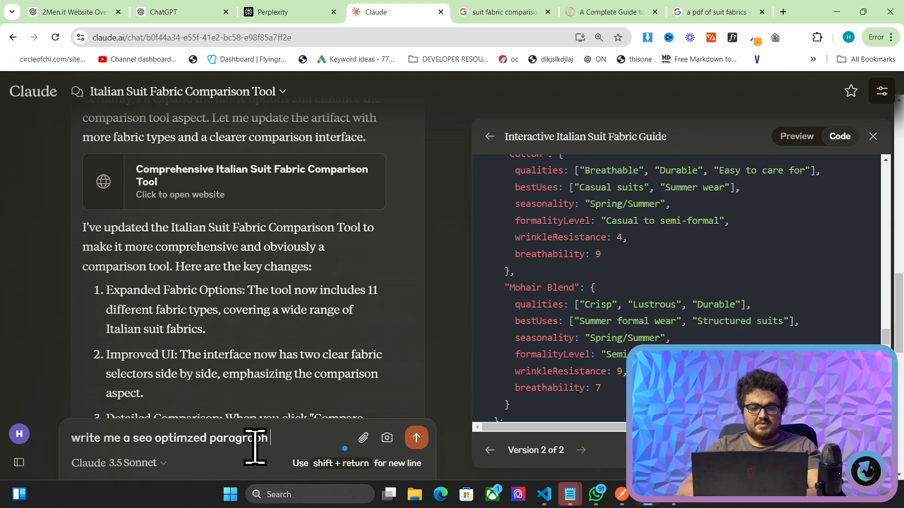
text( with a link )
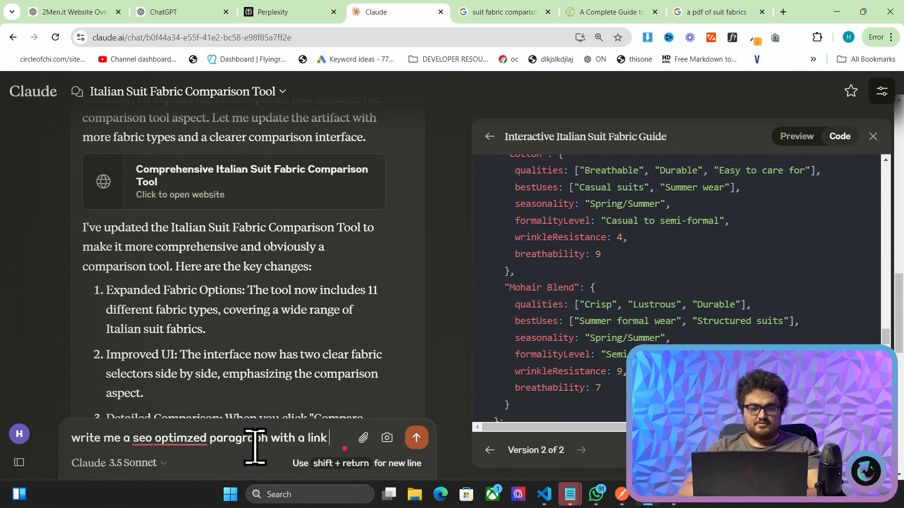
text(to https://2men.i)
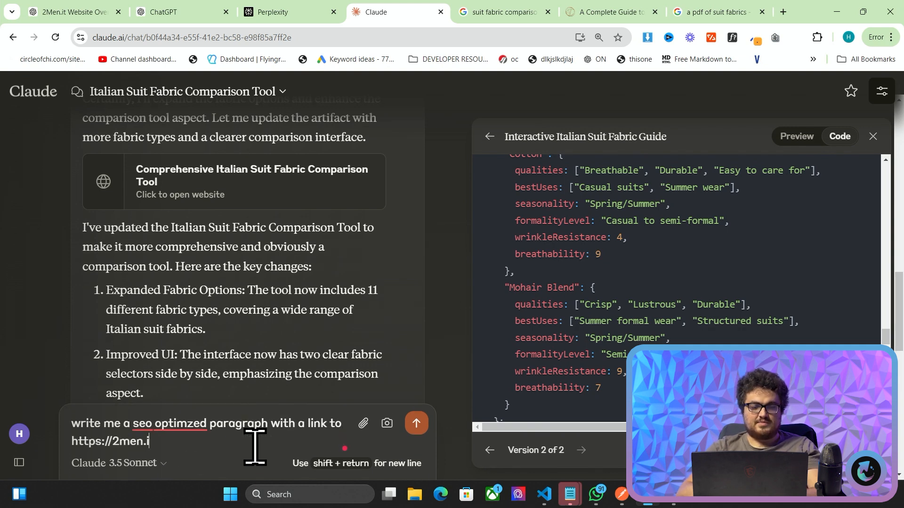
text(t/collections/kiton)
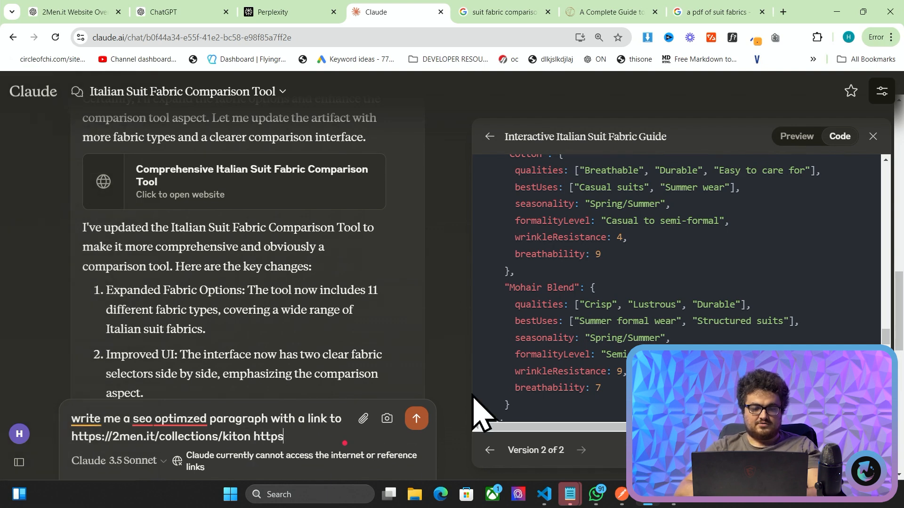
text(https://2men.it/collections/su)
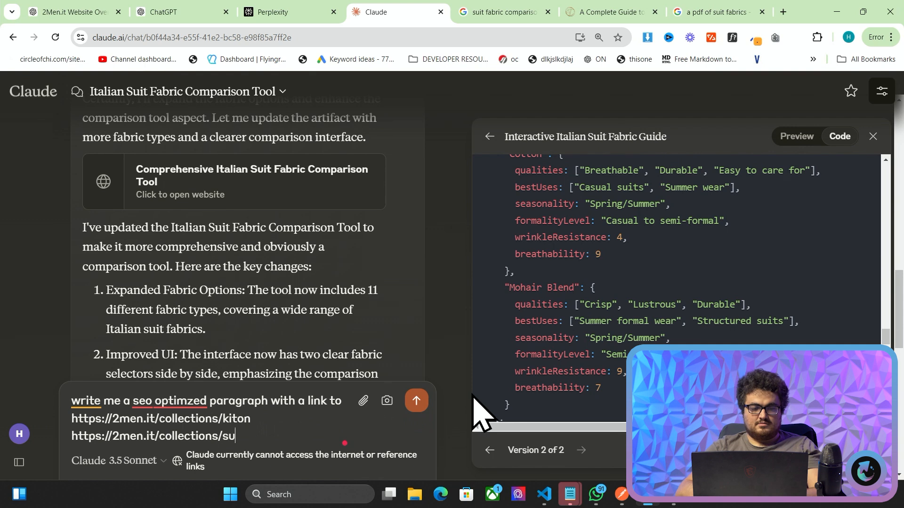
text(its)
key(shift+Return)
key(shift+Return)
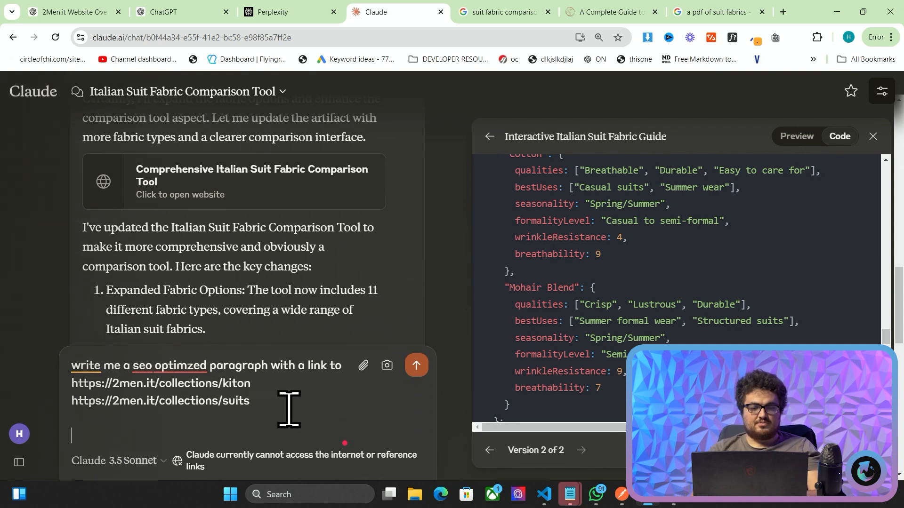
key(Return)
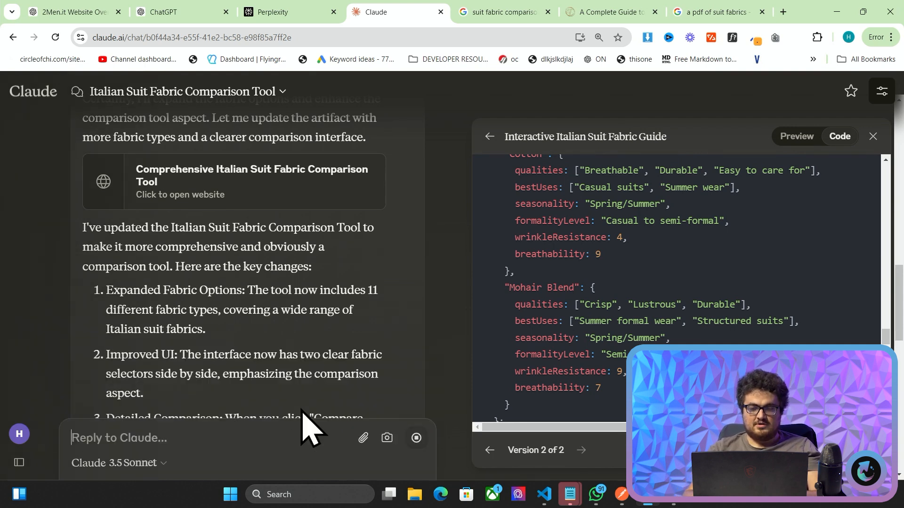
Step: In Shopify, paste the comparison tool's code into the new page's HTML content and show it rendered
key(alt+Tab)
click(498, 227)
key(ctrl+v)
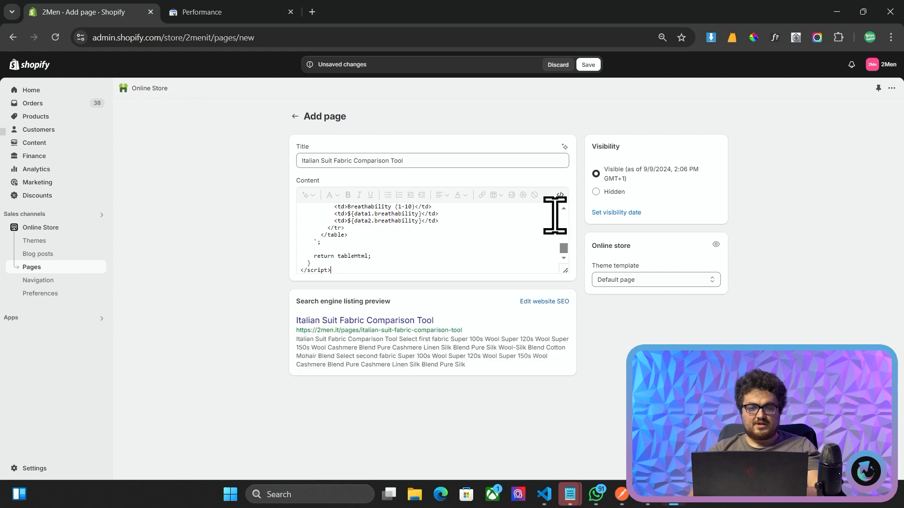
click(560, 195)
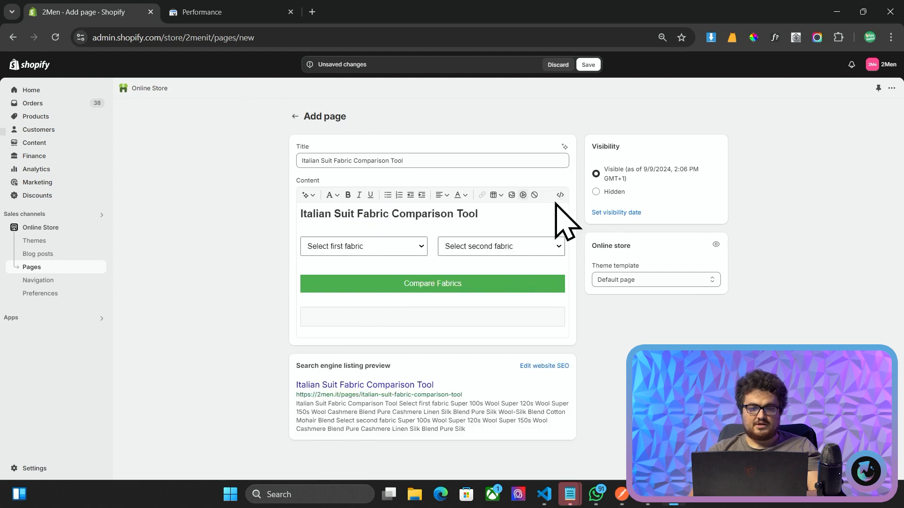
Step: Return to Claude, read the SEO paragraph reply and send the request "can you do it in htm in a artifact"
key(alt+Tab)
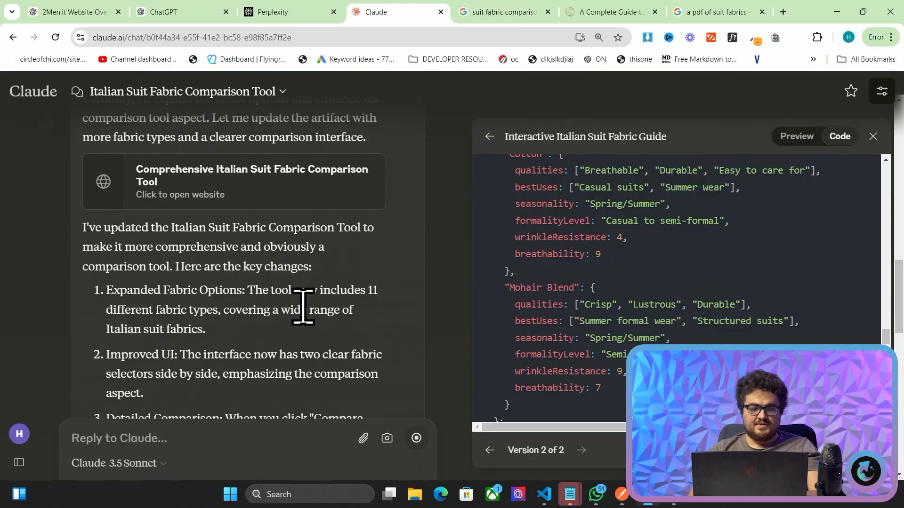
scroll(298, 307, down, 10)
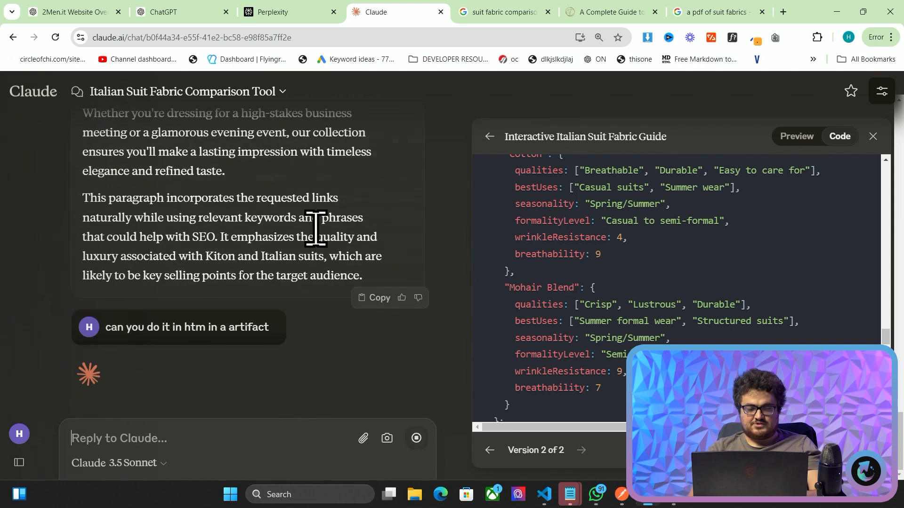
scroll(302, 221, up, 5)
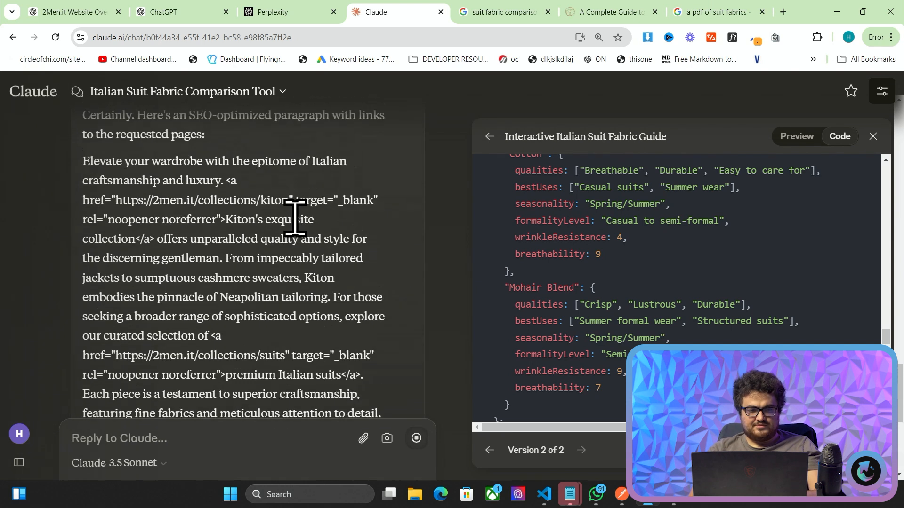
scroll(301, 221, down, 7)
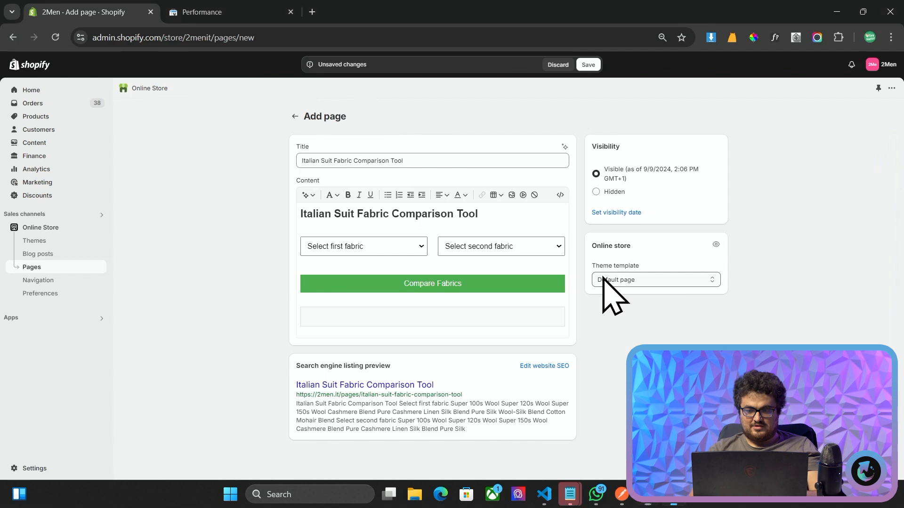
Step: In the Shopify page's HTML, add the "Luxury Italian Suits and Kiton Collection" section below the comparison tool and show the content rendered
click(560, 195)
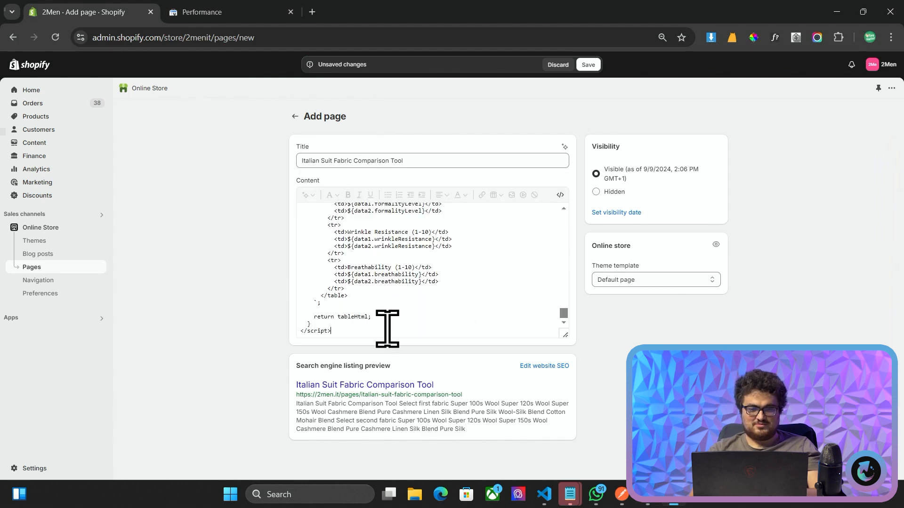
scroll(410, 323, up, 5)
click(560, 195)
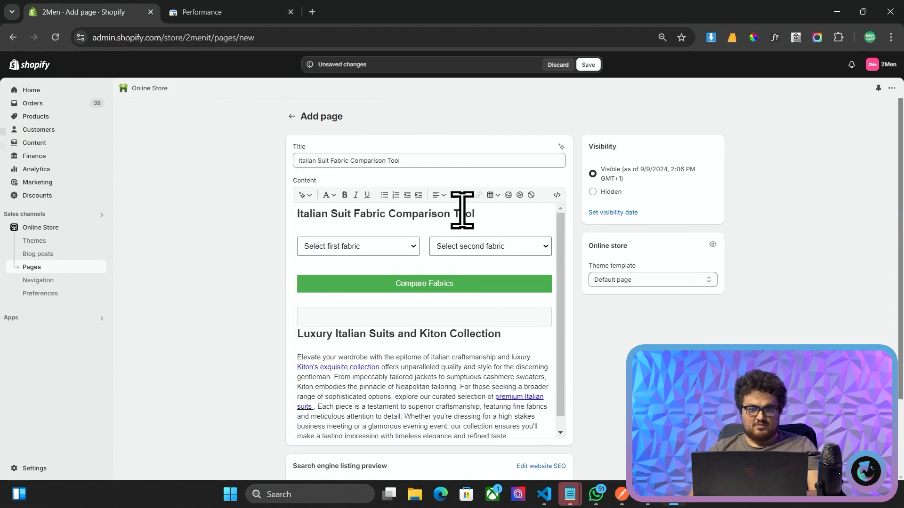
Step: Replace the search listing description with "Find and compare all different types of Italian fabrics, from Super wool 100s to cashmere"
scroll(462, 211, down, 1)
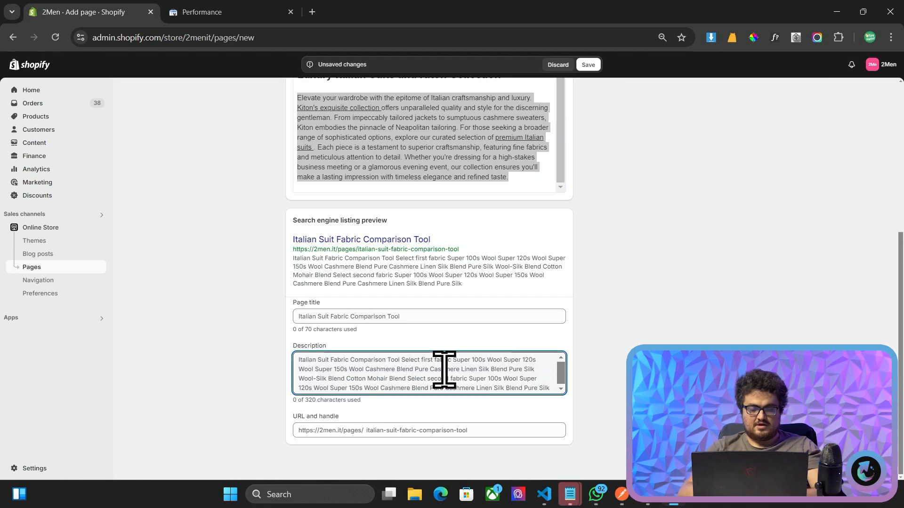
text(Fin)
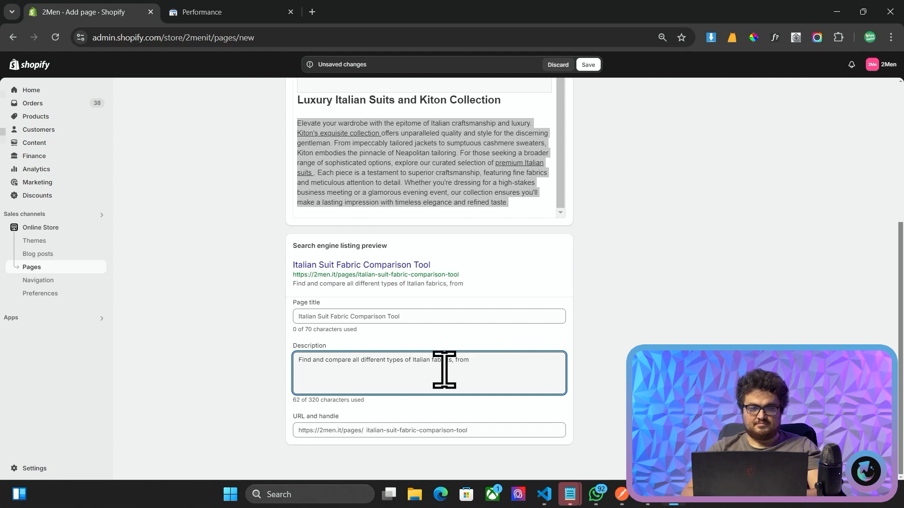
text(Super wool 100s to cashmere - w)
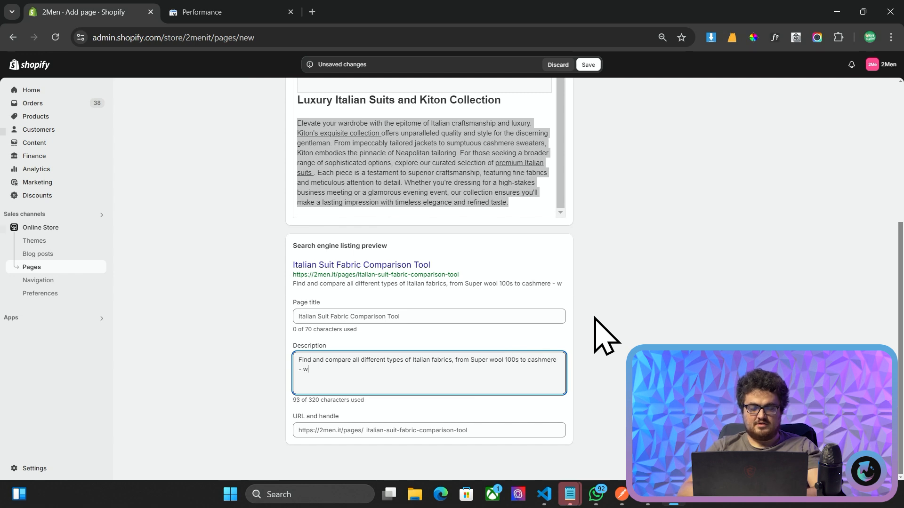
Step: Complete the search listing description with "- we have everything you need to inform yourself on a good choice of suit fabric" and save the page
text(e have everything you need to inform yourself on a good choice of suit fabric!)
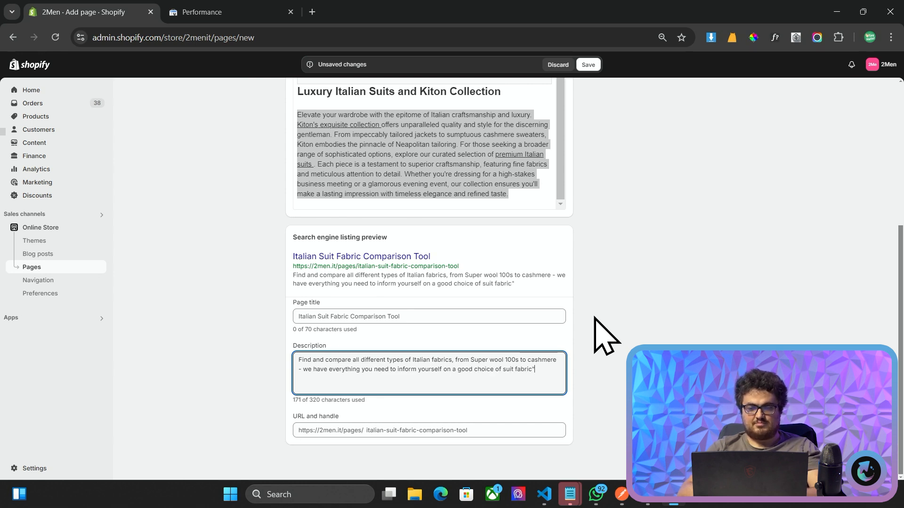
scroll(594, 317, up, 5)
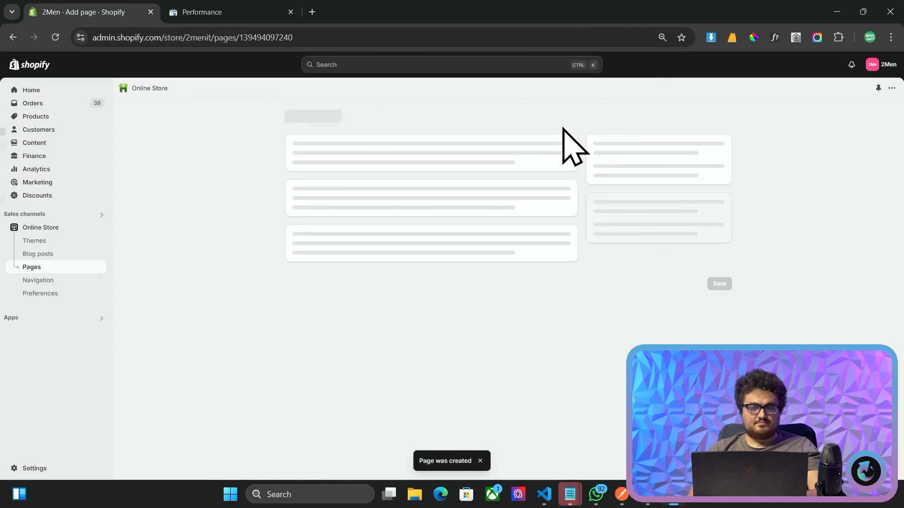
Step: View the saved Italian Suit Fabric Comparison Tool page on the live 2men.it storefront
click(614, 118)
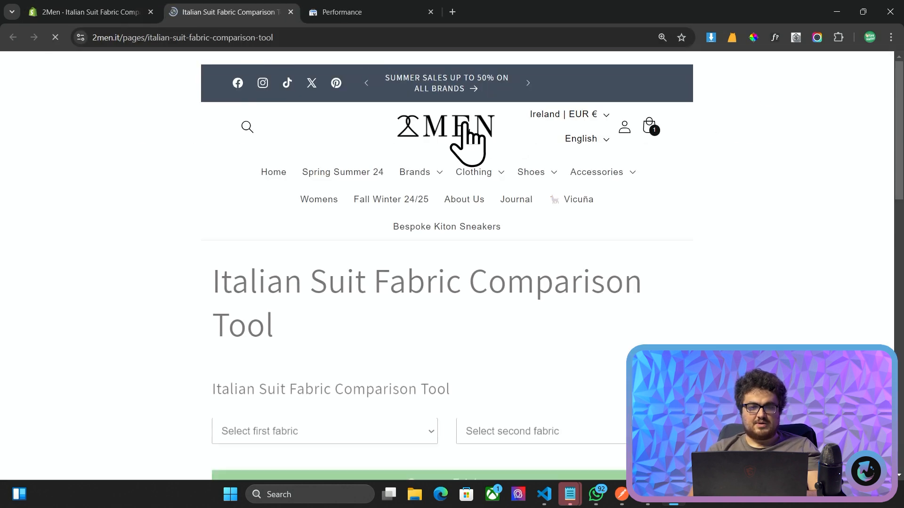
scroll(132, 200, down, 2)
scroll(137, 216, up, 2)
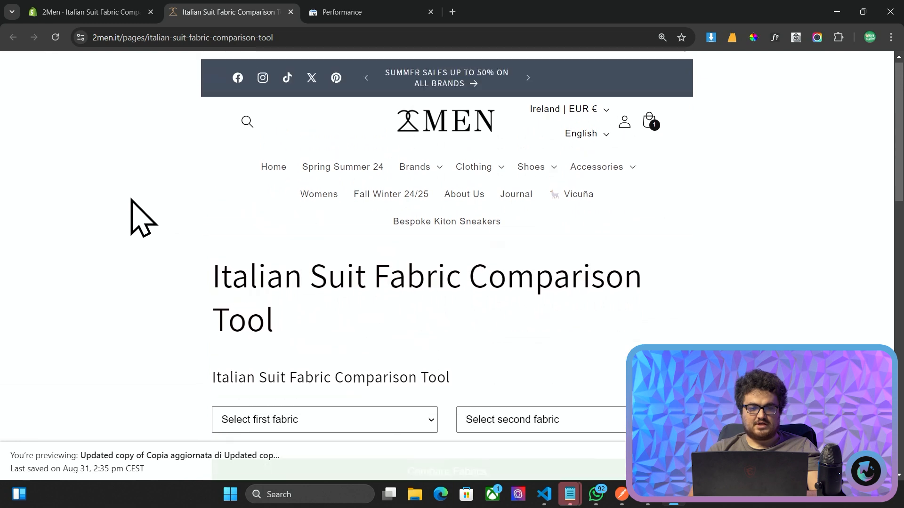
scroll(268, 337, down, 1)
Step: Compare Cotton with Linen in the page's fabric tool and review the comparison table and the Kiton collection section below it
click(267, 338)
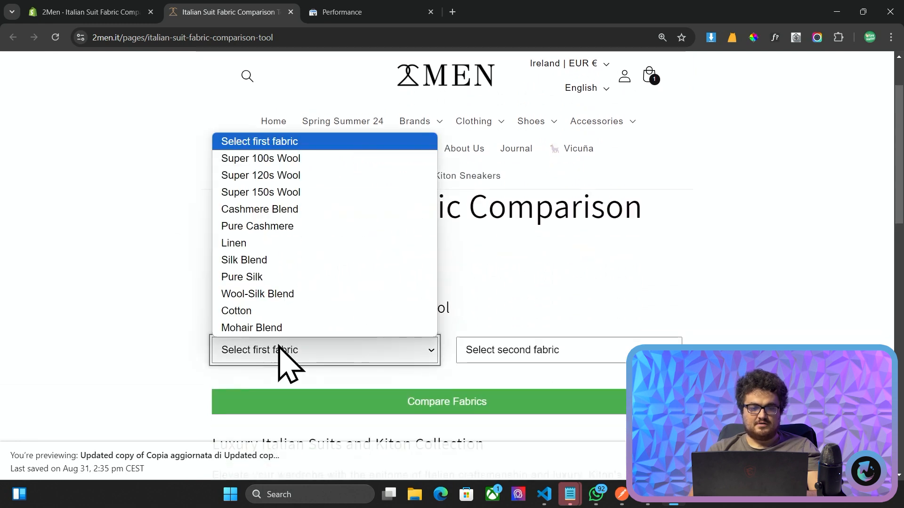
click(283, 311)
click(581, 354)
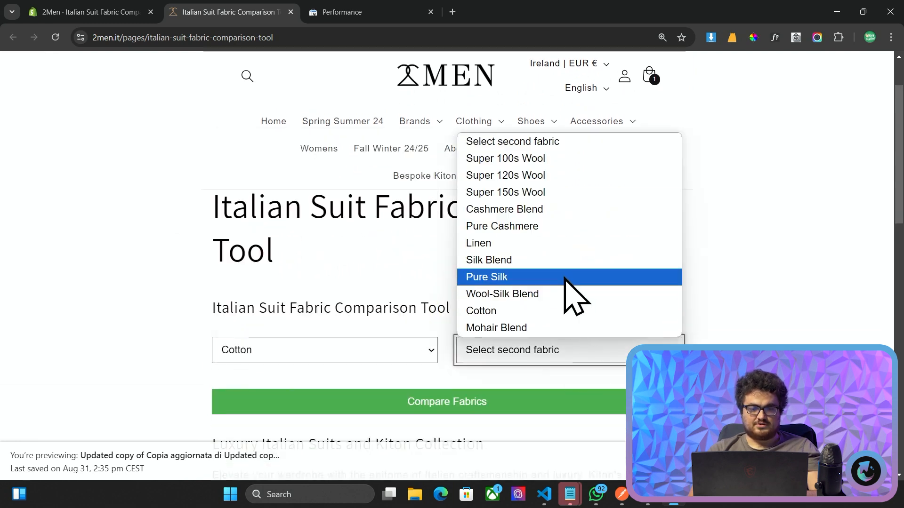
click(574, 242)
scroll(643, 267, down, 1)
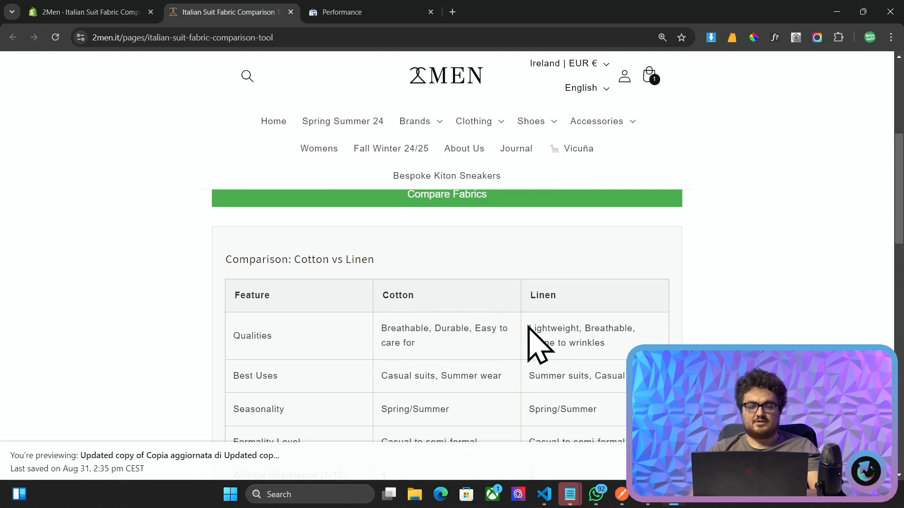
scroll(502, 329, down, 1)
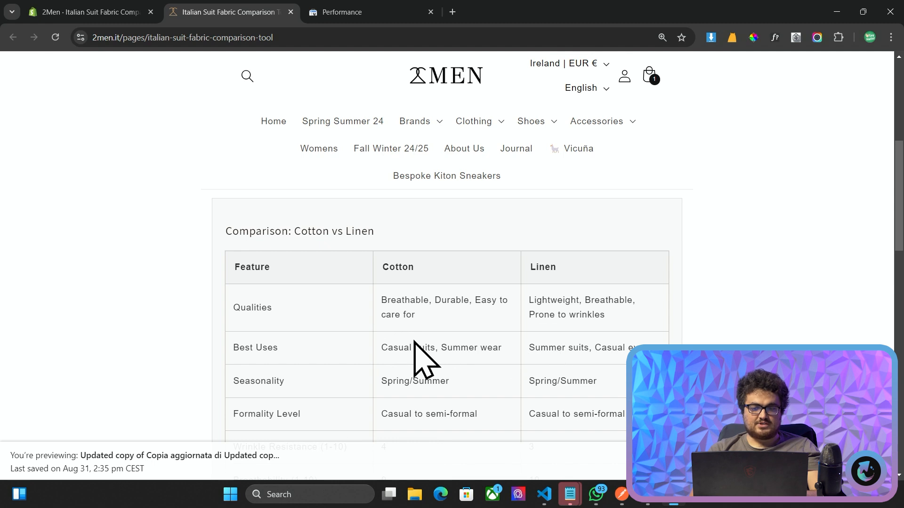
scroll(400, 343, down, 2)
scroll(391, 339, down, 1)
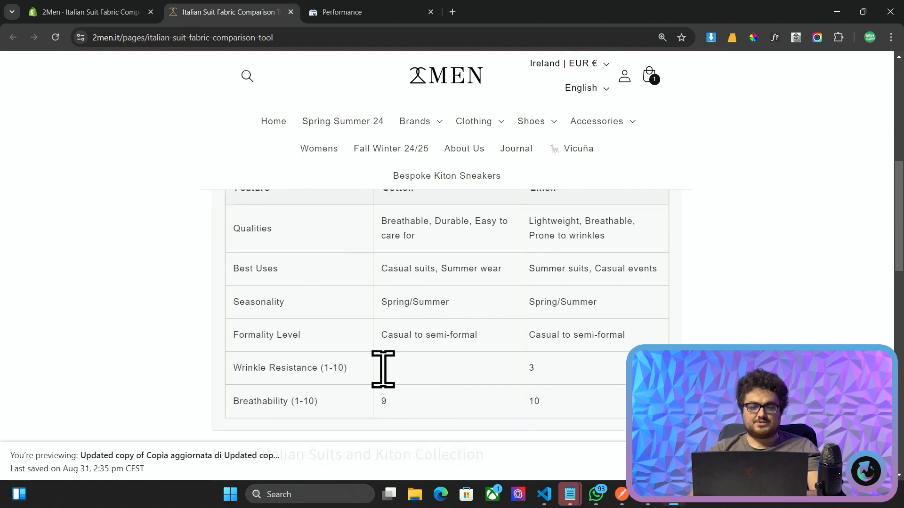
scroll(510, 363, down, 1)
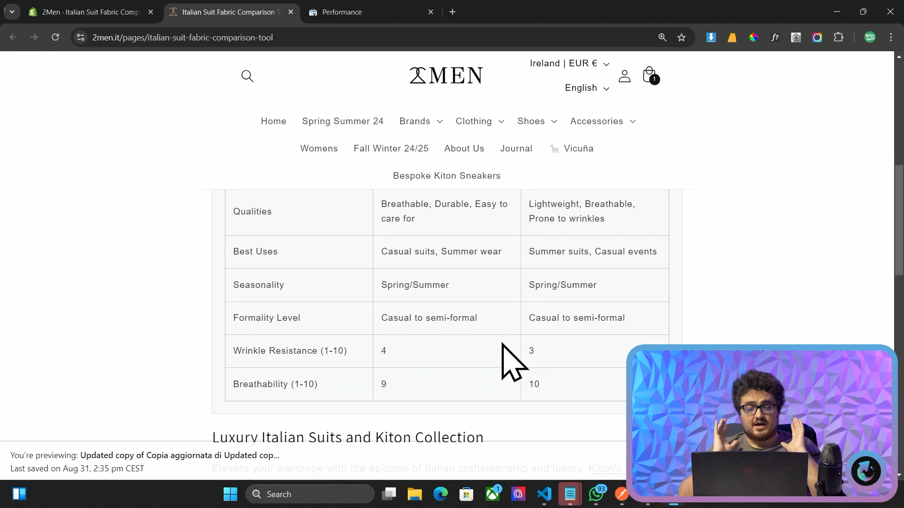
scroll(503, 353, down, 5)
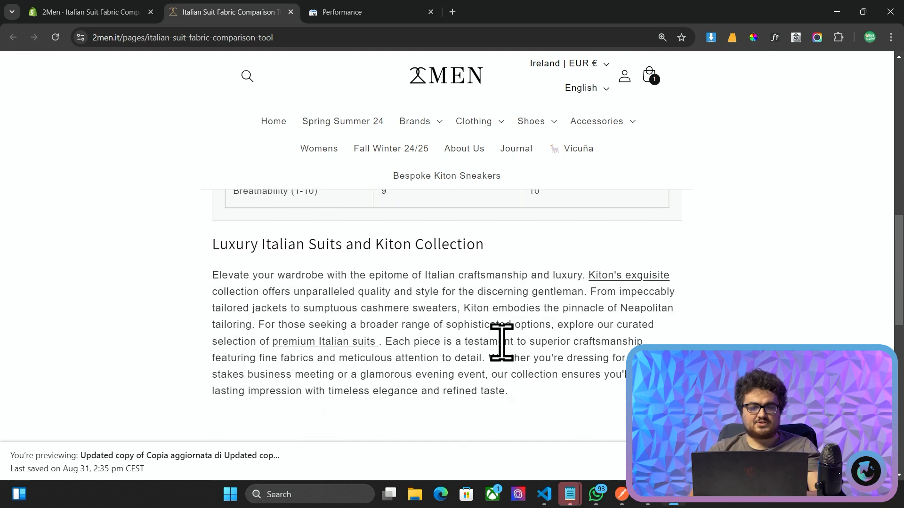
key(ctrl+Tab)
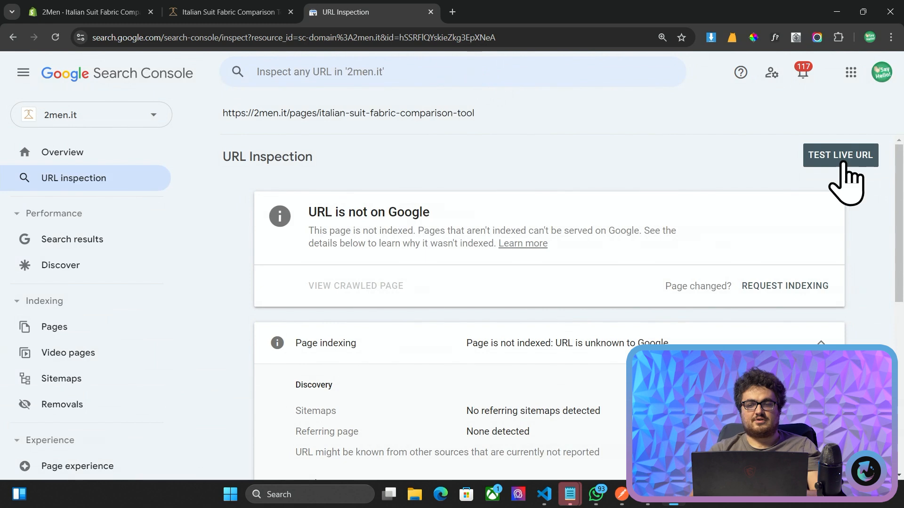
click(840, 156)
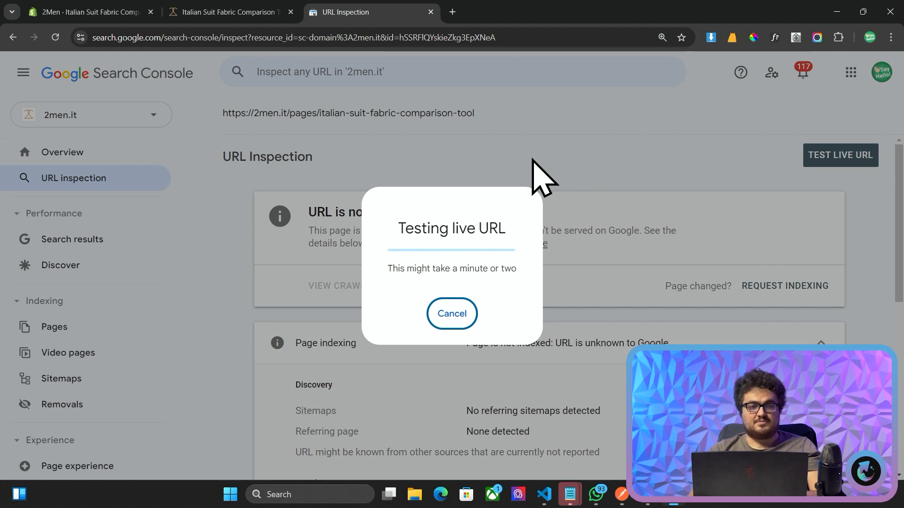
key(alt+Tab)
key(alt+Tab)
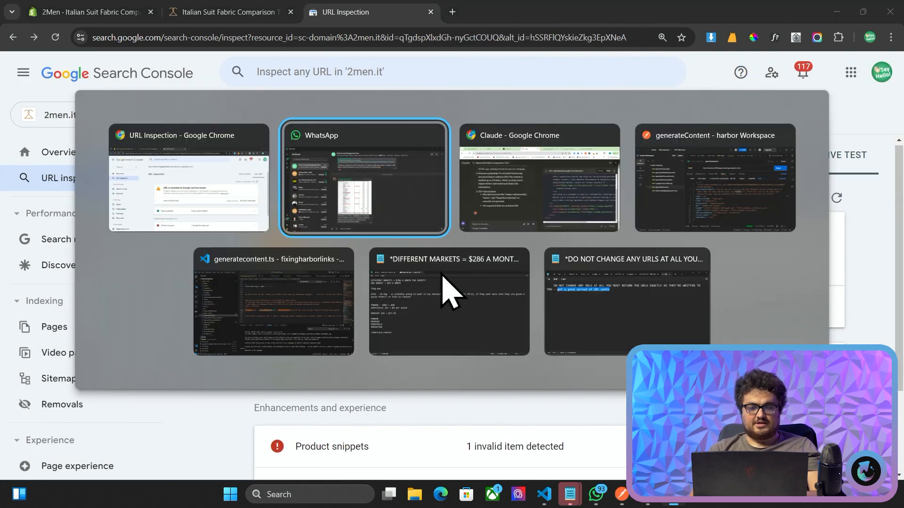
click(201, 201)
key(ctrl+1)
click(395, 5)
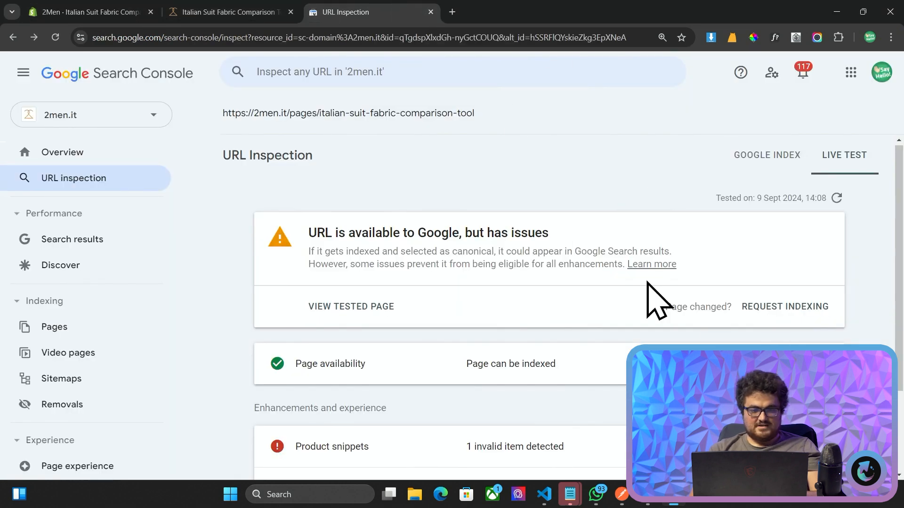
Step: Check the Merchant listings details of the live test and request indexing for the fabric comparison page
scroll(648, 283, down, 2)
click(615, 375)
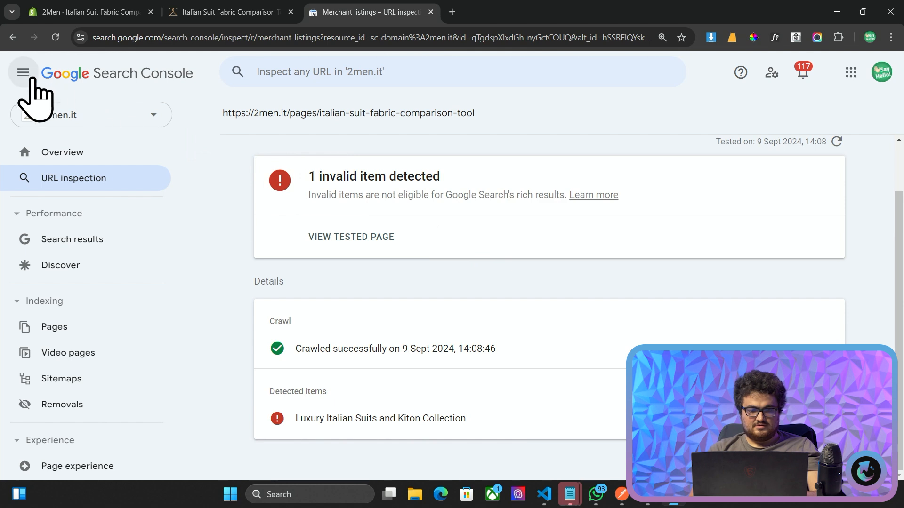
click(12, 37)
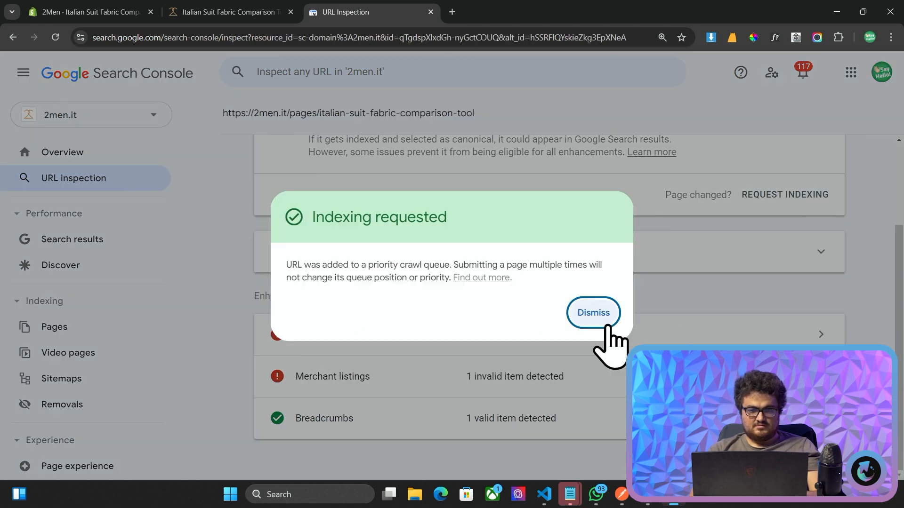
click(597, 317)
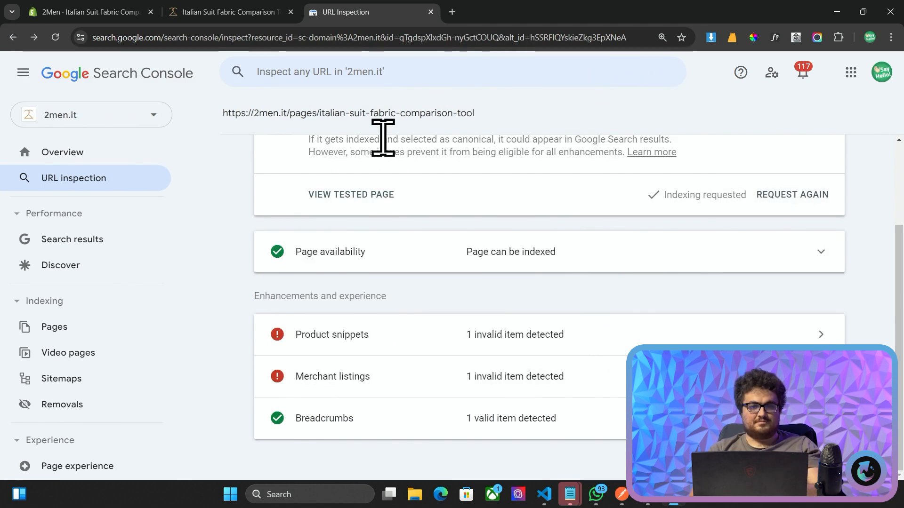
Step: Inspect the fabric comparison page's URL again and review its Google index status
scroll(382, 138, up, 3)
click(383, 75)
click(397, 114)
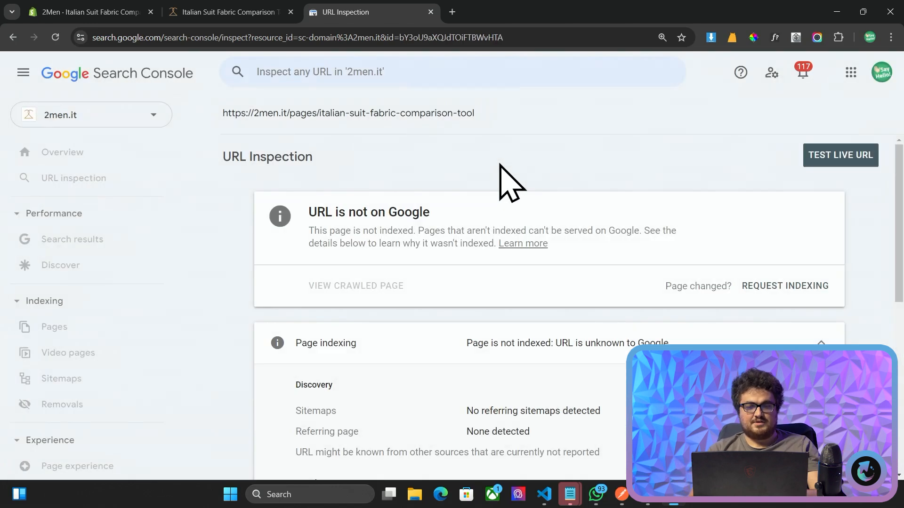
scroll(517, 189, down, 2)
scroll(549, 184, up, 1)
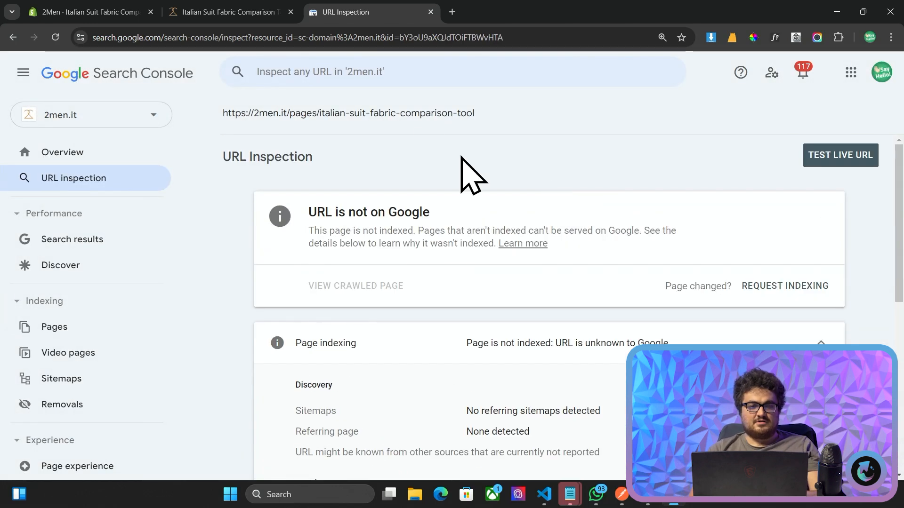